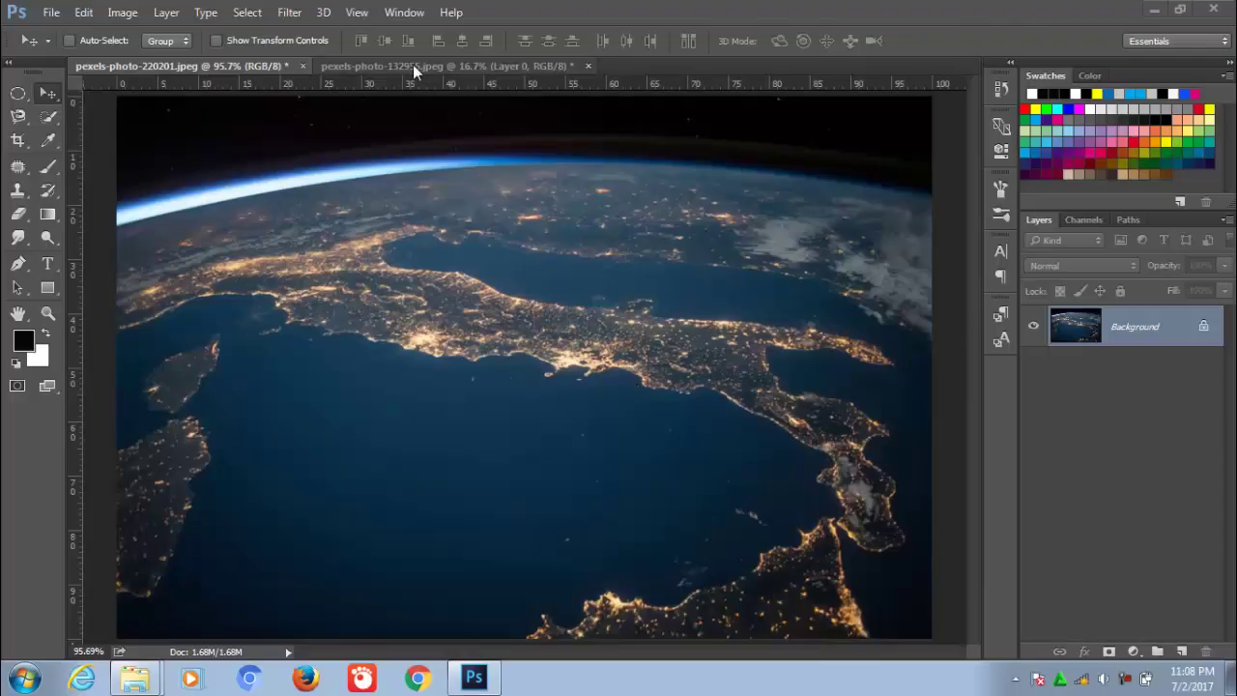
- Drag the swimmer photo from its tab into the Earth-from-space document as a new layer
click(413, 63)
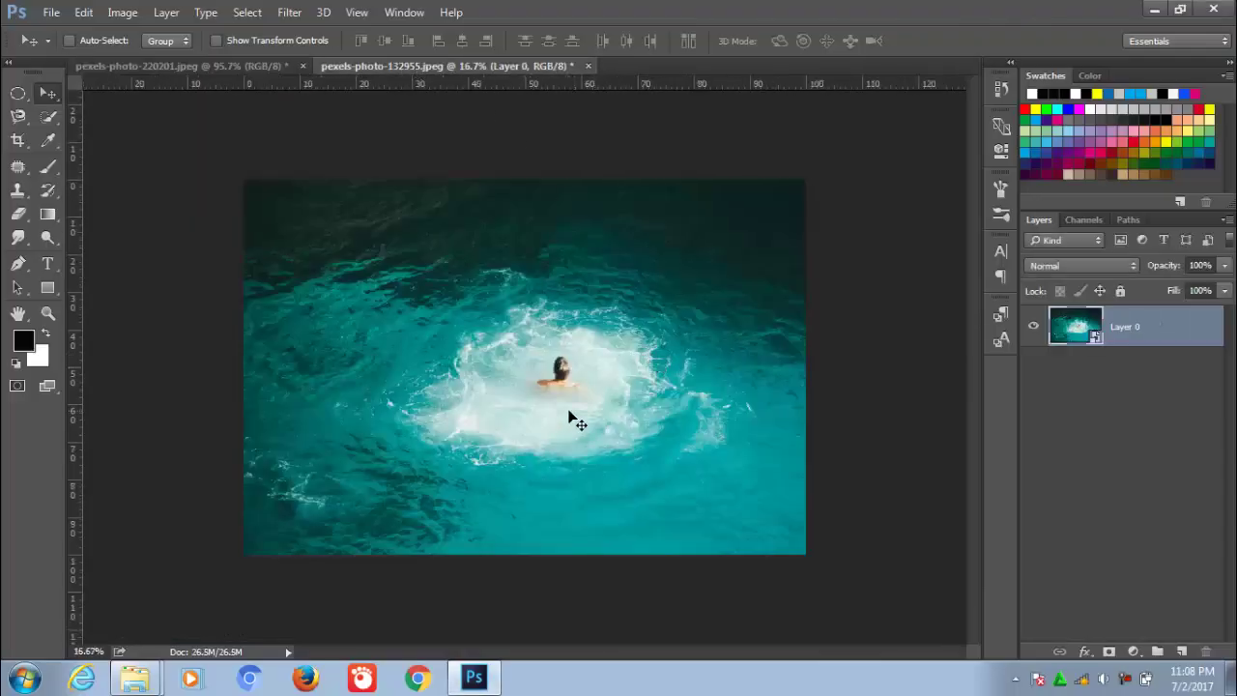
drag(544, 433, 224, 70)
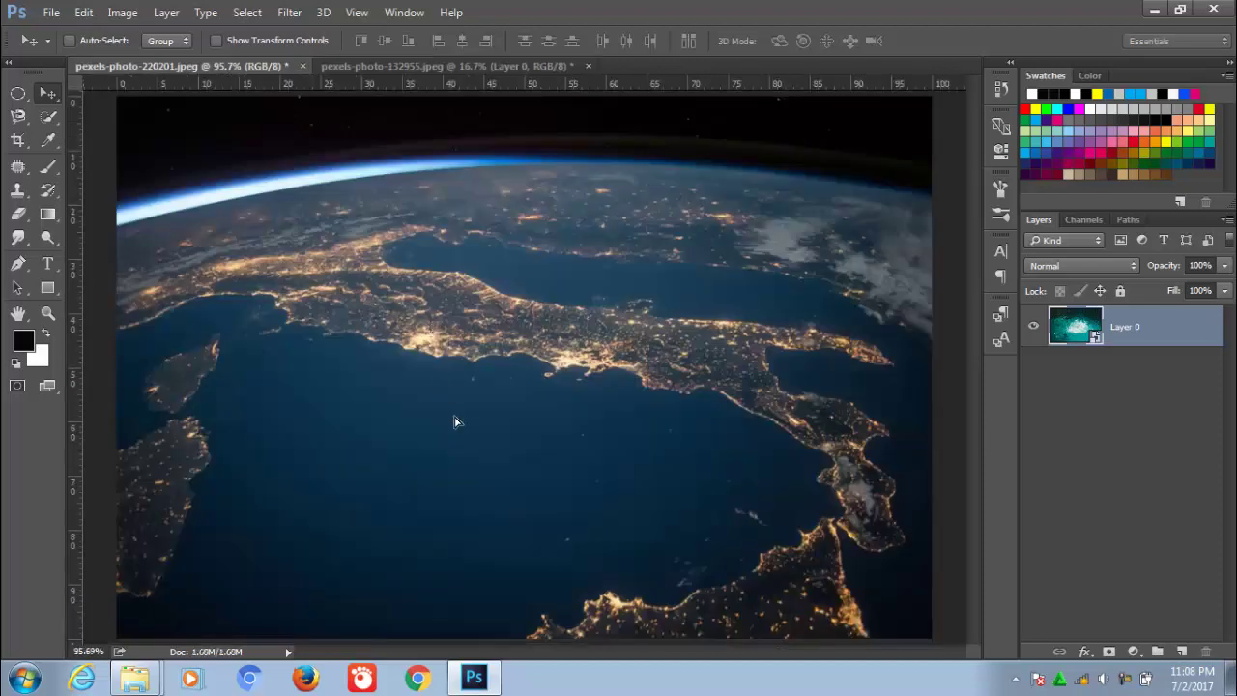
mouse_move(224, 68)
mouse_down()
mouse_move(499, 378)
mouse_move(534, 451)
mouse_up()
- Scale the swimmer layer down to about 55% around its centre with Free Transform
key(ctrl+minus)
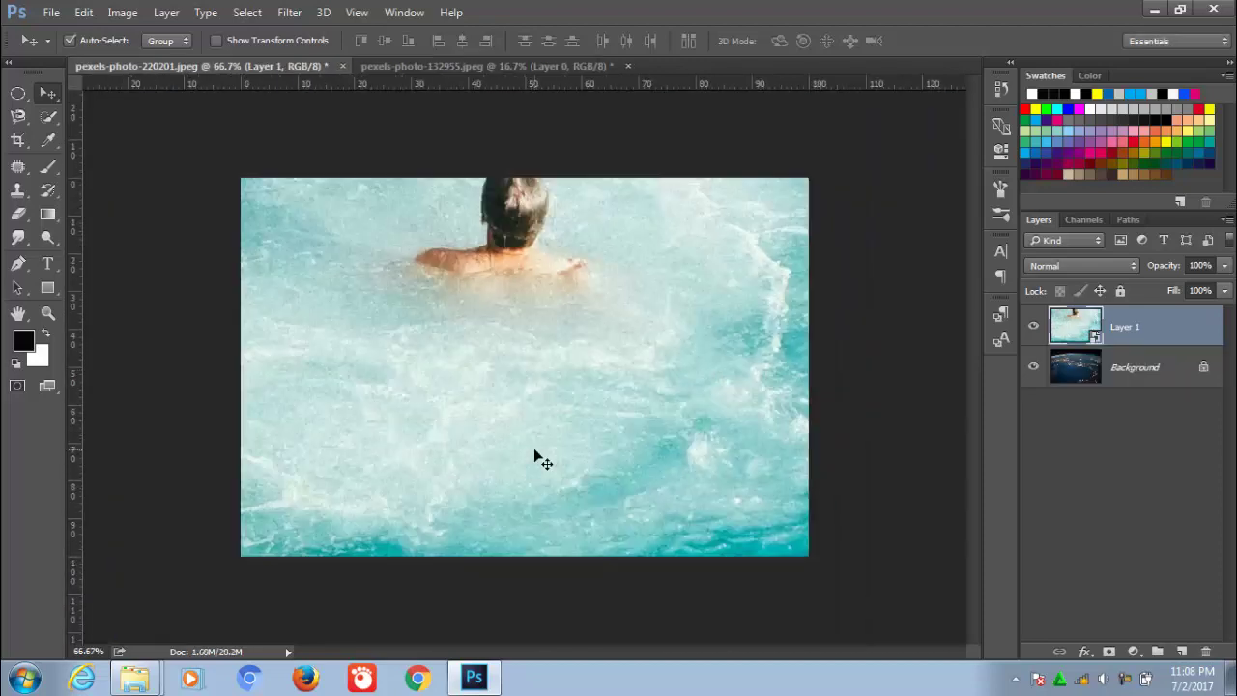
key(ctrl+minus)
key(ctrl+minus)
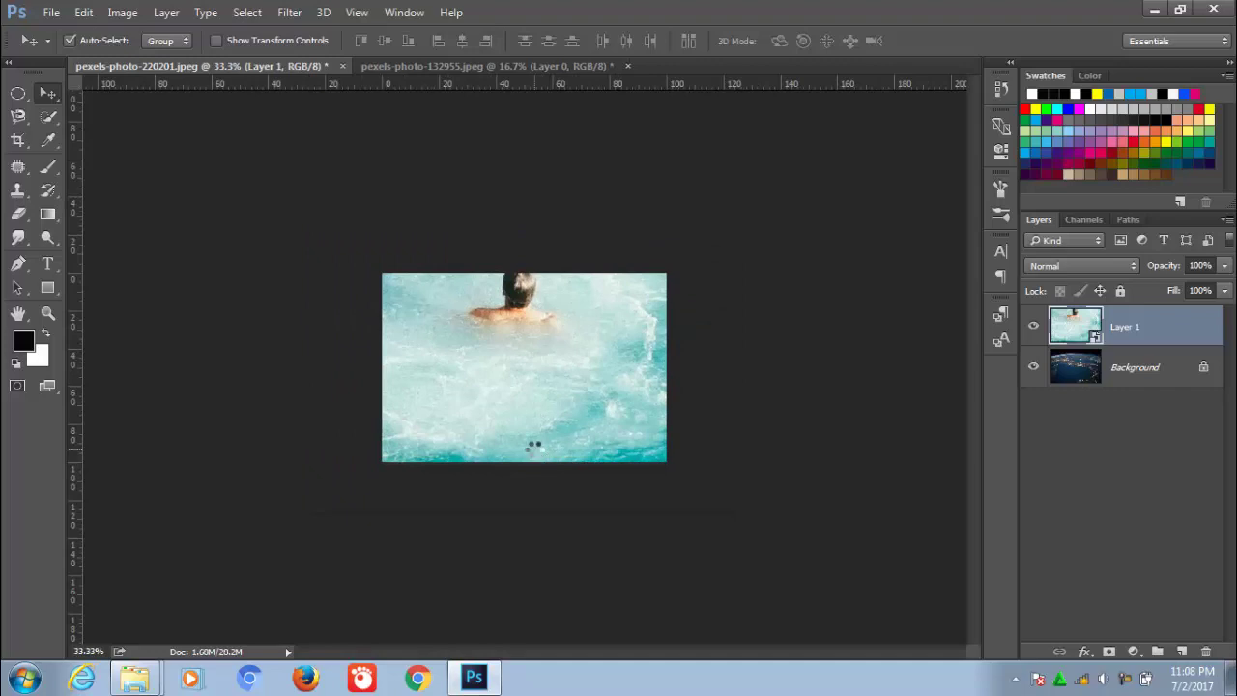
key(ctrl+t)
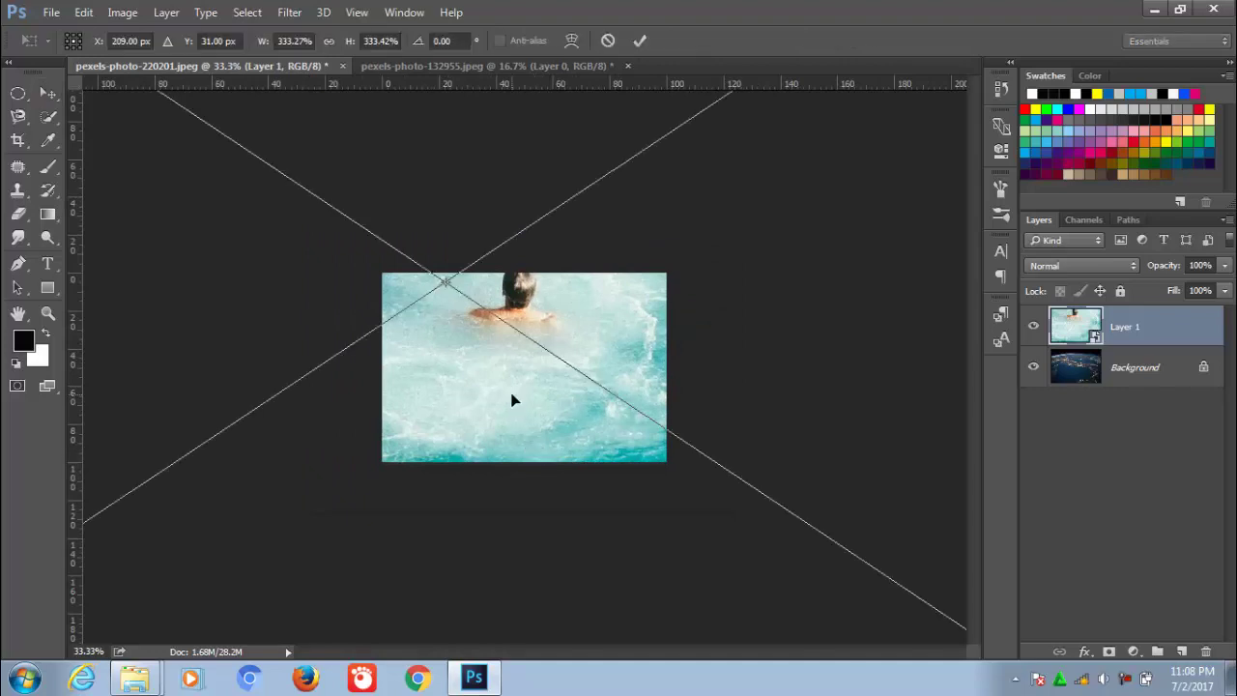
key(ctrl+minus)
key(ctrl+minus)
key(ctrl+minus)
key(ctrl+minus)
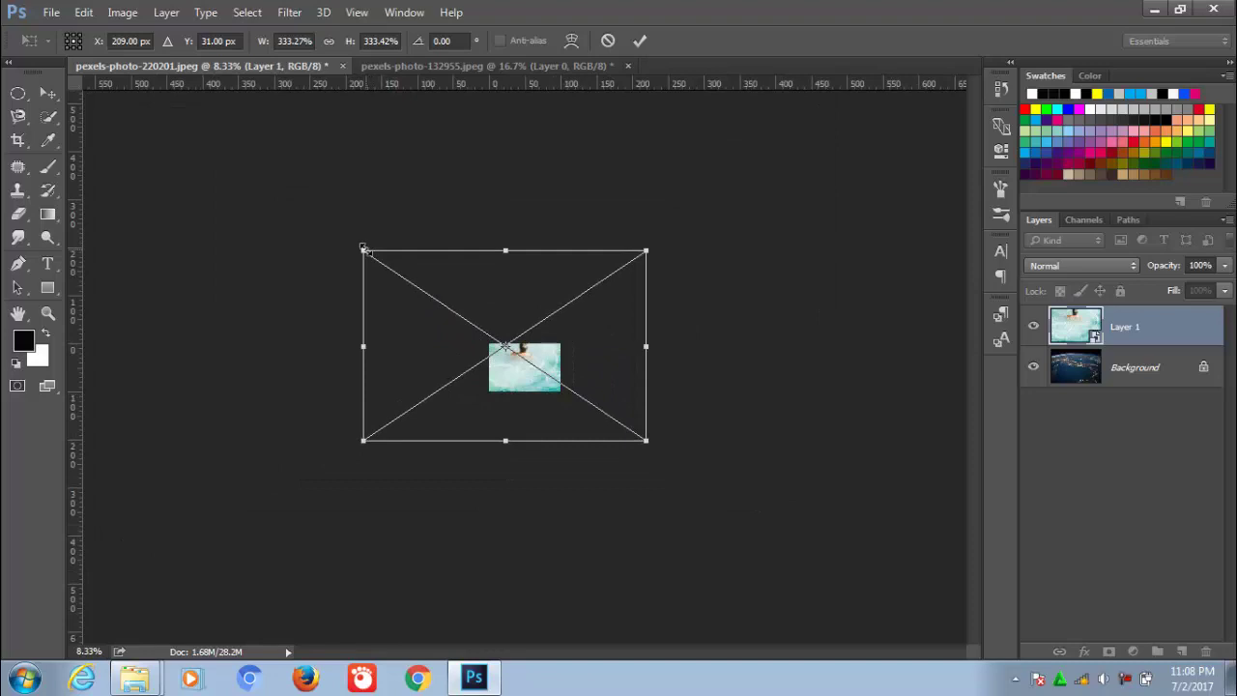
drag(364, 249, 482, 328)
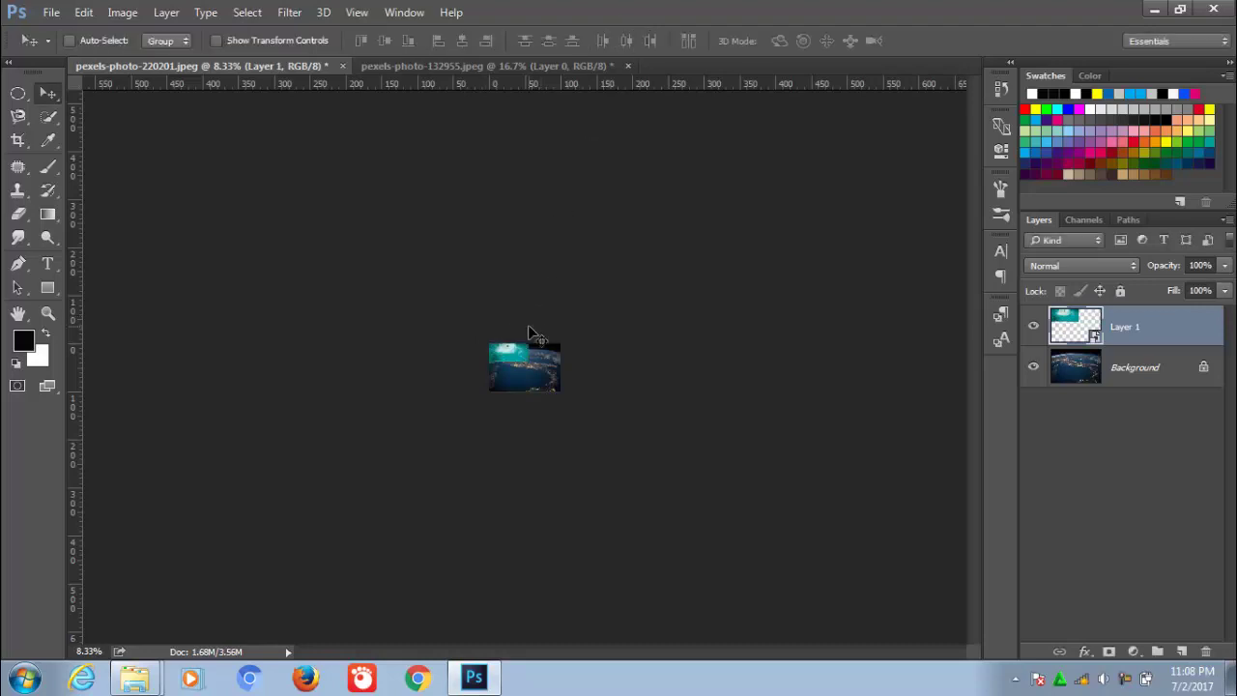
- Move the swimmer layer down-right over the sea and enlarge it around its centre
mouse_move(513, 350)
mouse_down()
mouse_move(528, 379)
mouse_move(499, 476)
mouse_up()
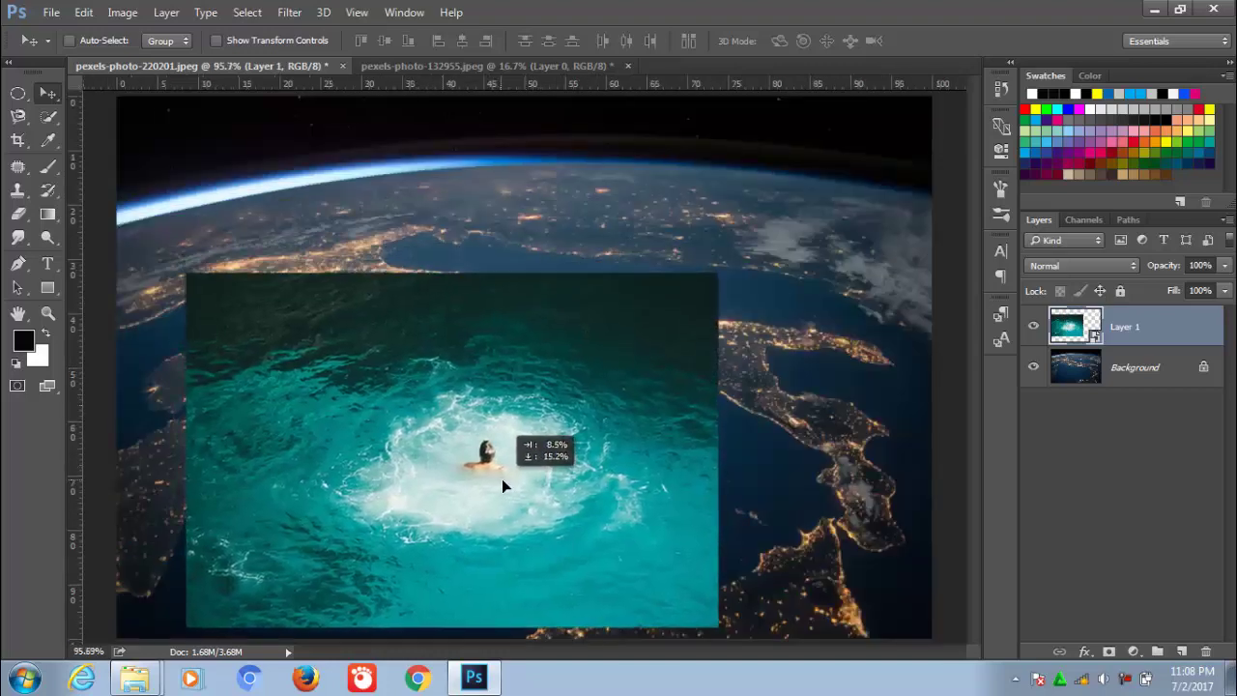
drag(499, 477, 510, 482)
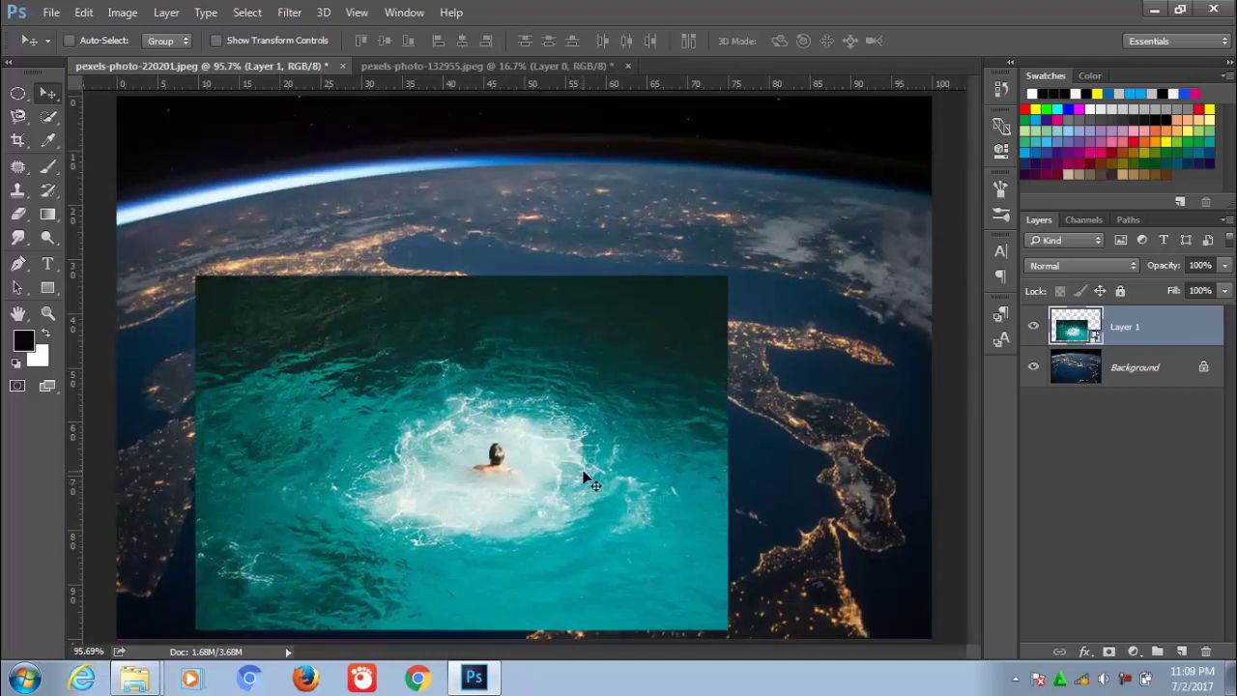
key(ctrl+minus)
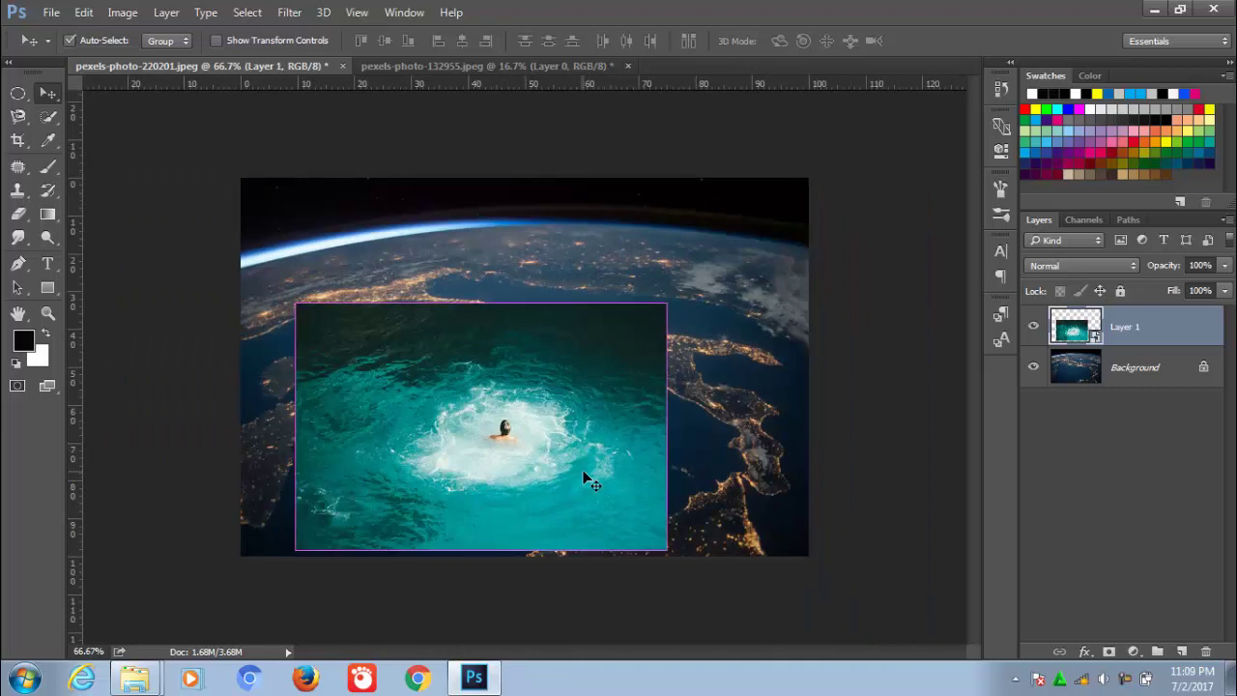
key(ctrl+t)
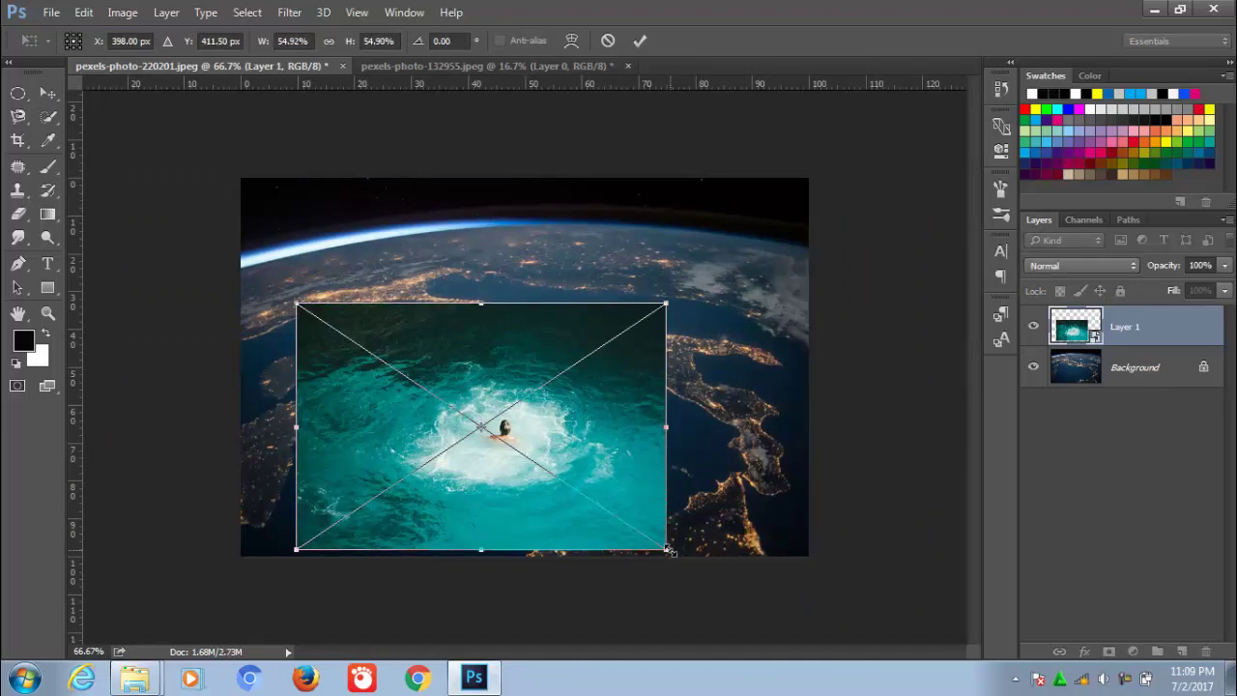
drag(669, 550, 745, 580)
- Set Layer 1's opacity to 59%, nudge it down slightly, and commit the transform
click(1226, 267)
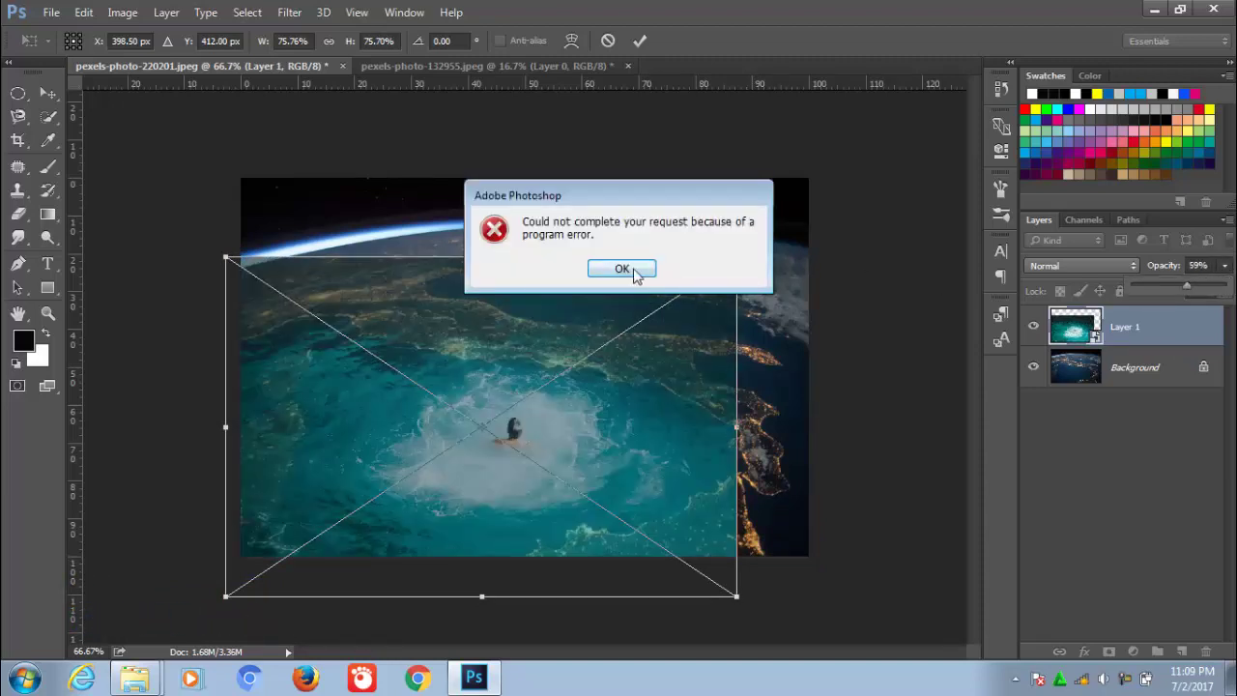
click(623, 271)
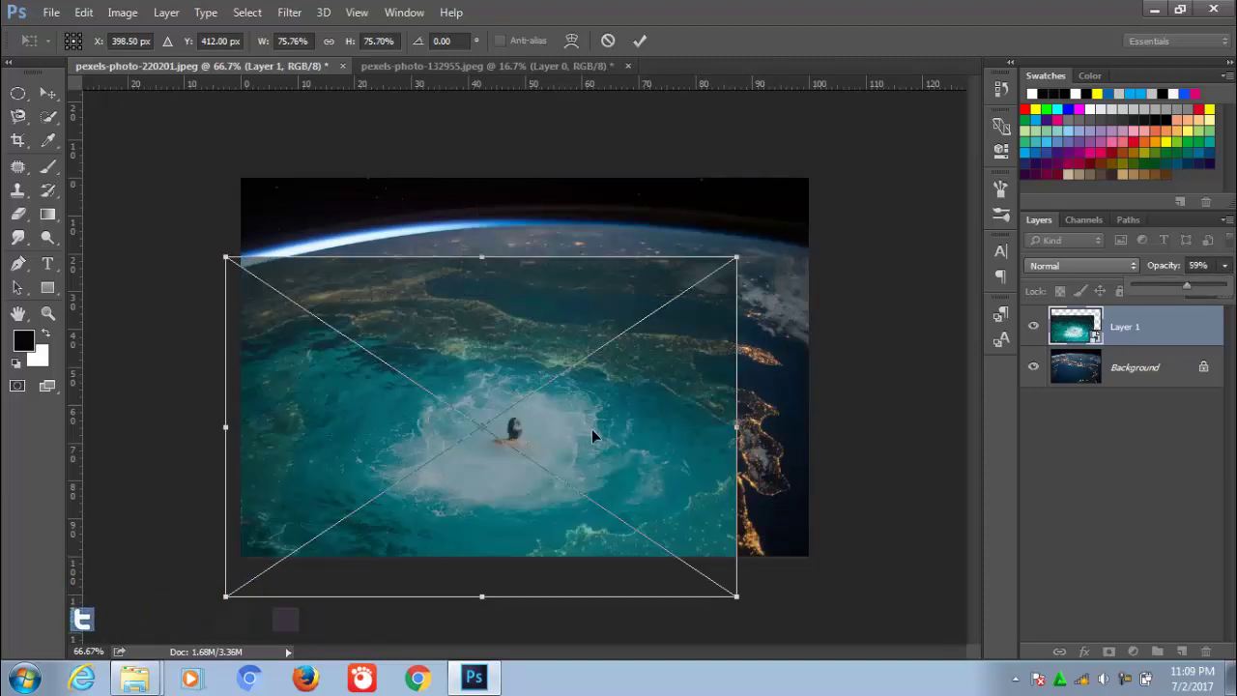
drag(591, 429, 591, 437)
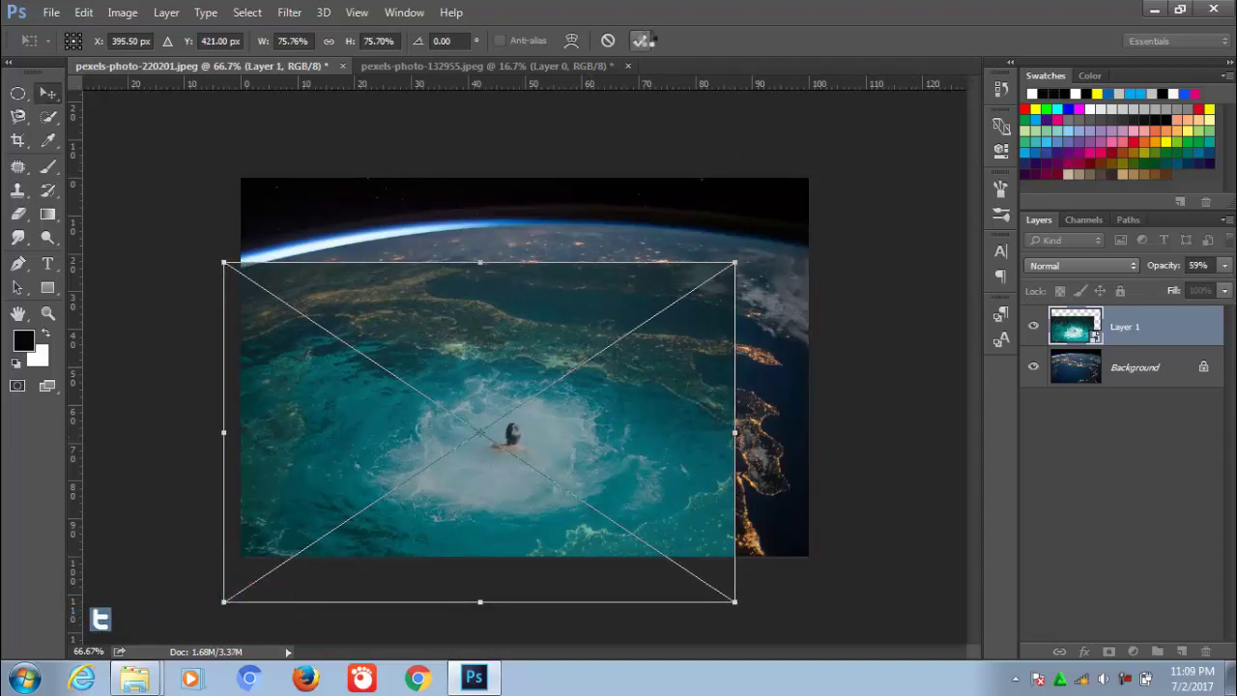
click(644, 40)
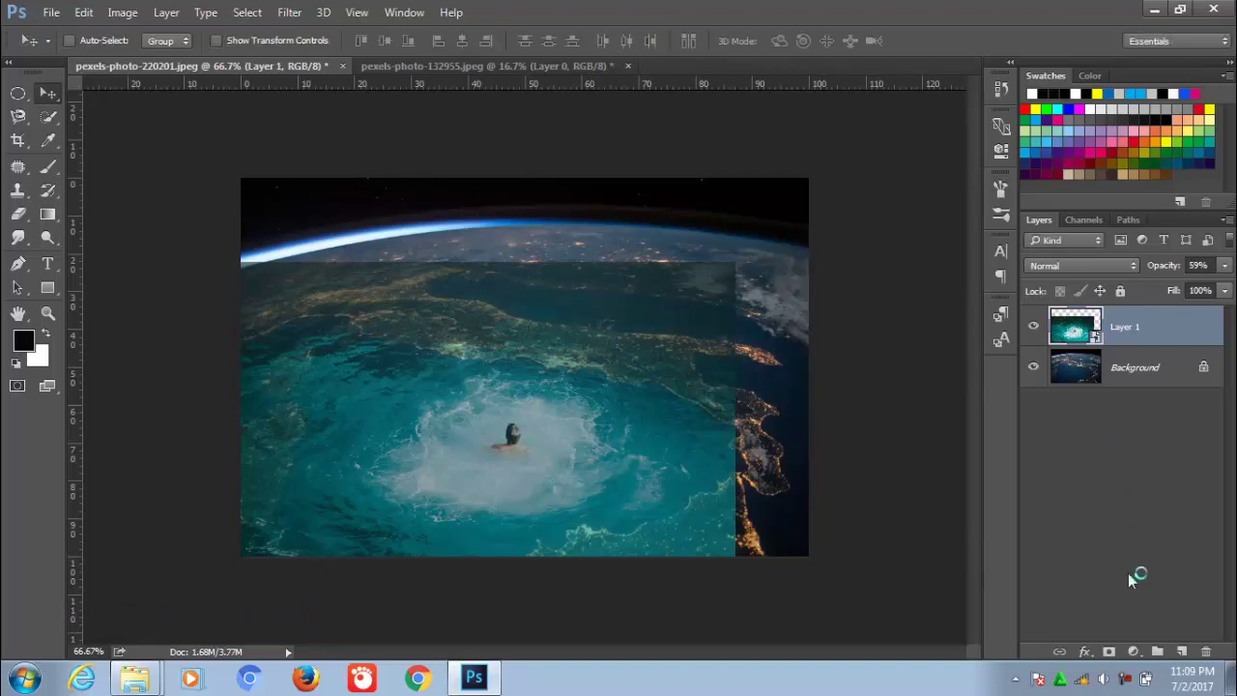
- Add a layer mask to Layer 1 and pick a brush sized around 175
click(1110, 649)
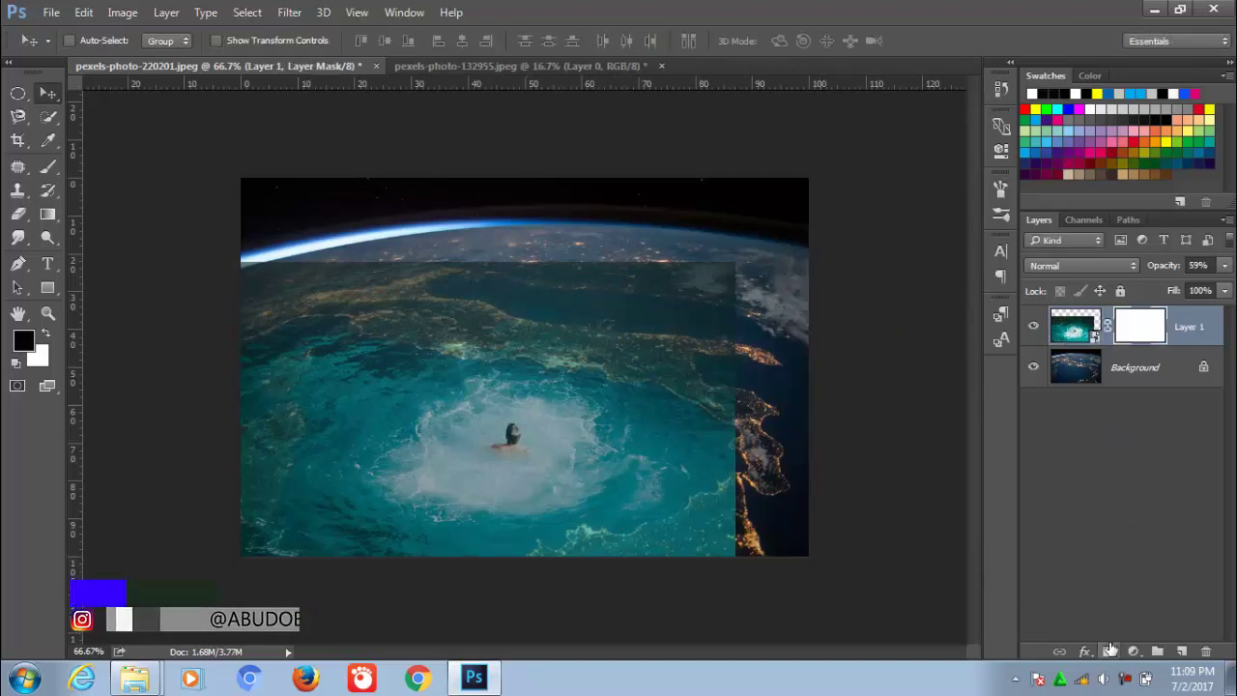
click(58, 168)
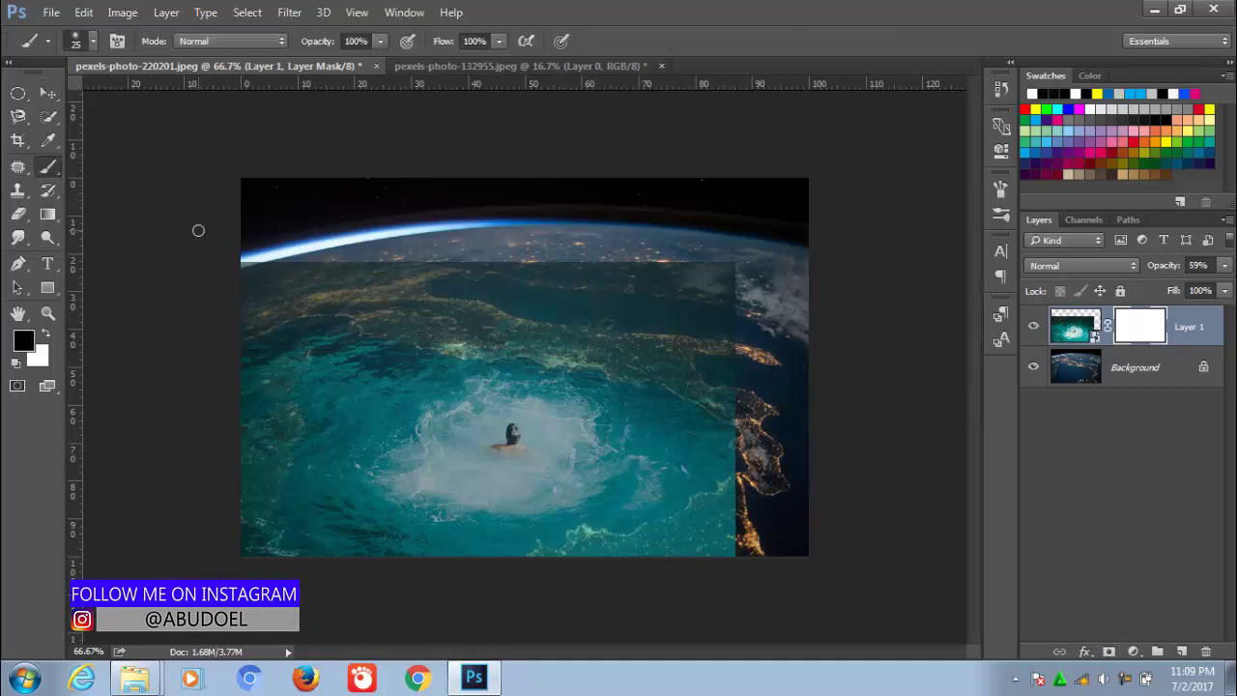
key(bracketright)
key(bracketright)
key(bracketright)
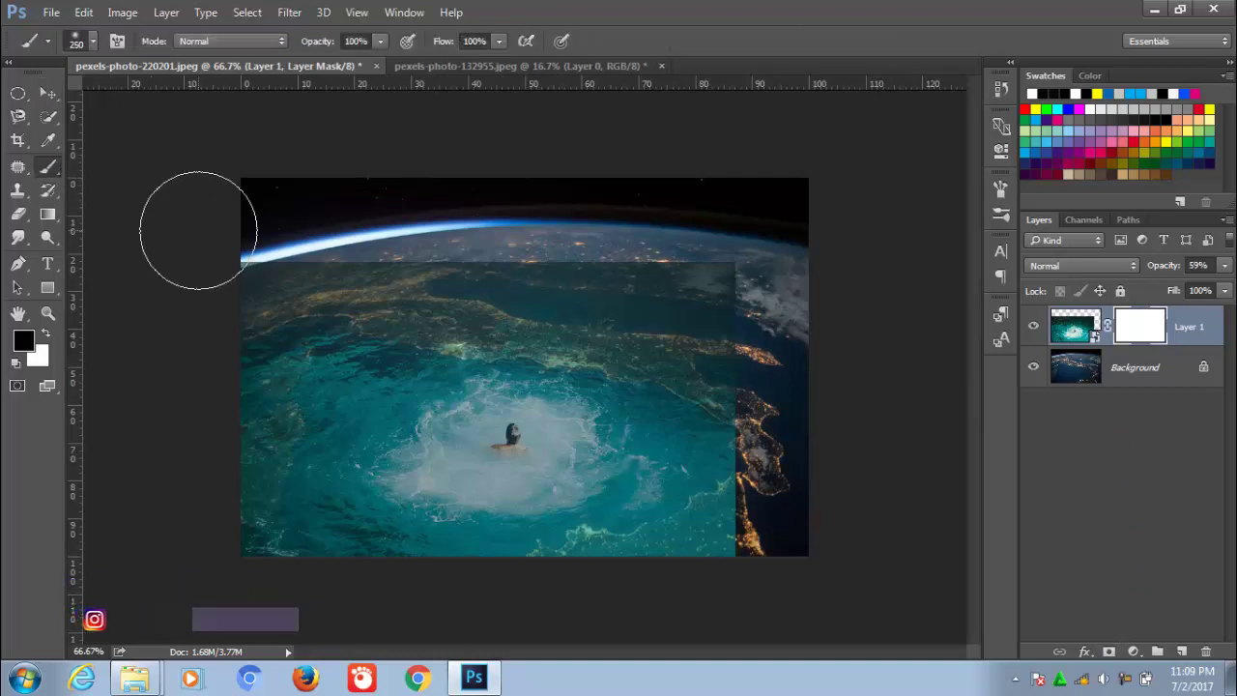
key(bracketleft)
key(bracketleft)
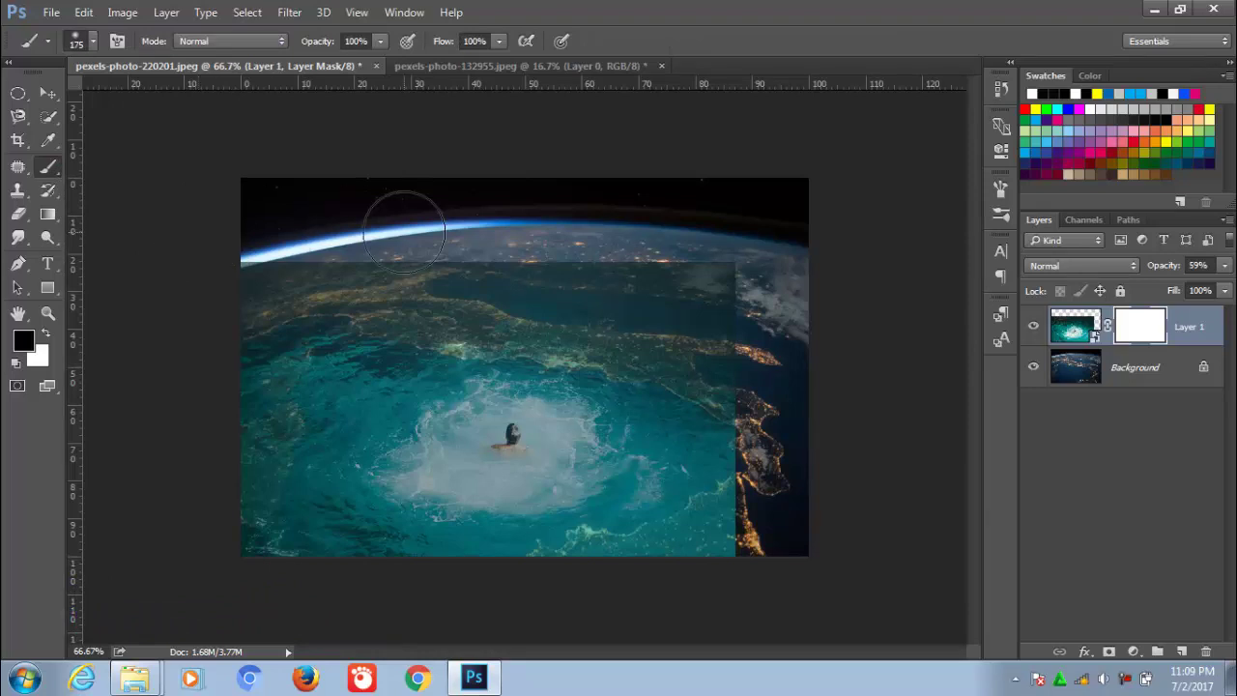
right_click(404, 232)
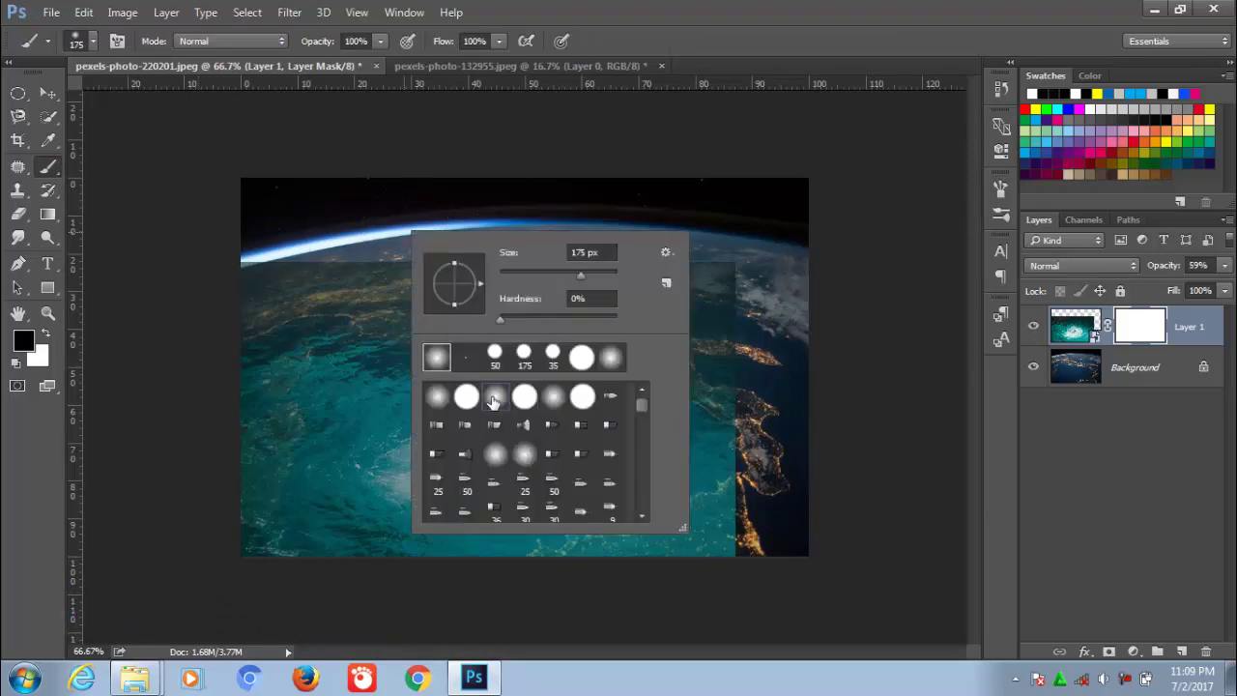
key(Escape)
- Paint the mask to hide the splash's top, bottom edge, left island, Italy's coast and toe
mouse_move(719, 277)
mouse_down()
mouse_move(483, 262)
mouse_move(737, 301)
mouse_move(522, 261)
mouse_move(237, 283)
mouse_move(409, 293)
mouse_move(465, 314)
mouse_move(533, 309)
mouse_move(745, 376)
mouse_move(783, 473)
mouse_move(704, 572)
mouse_move(622, 585)
mouse_move(713, 554)
mouse_up()
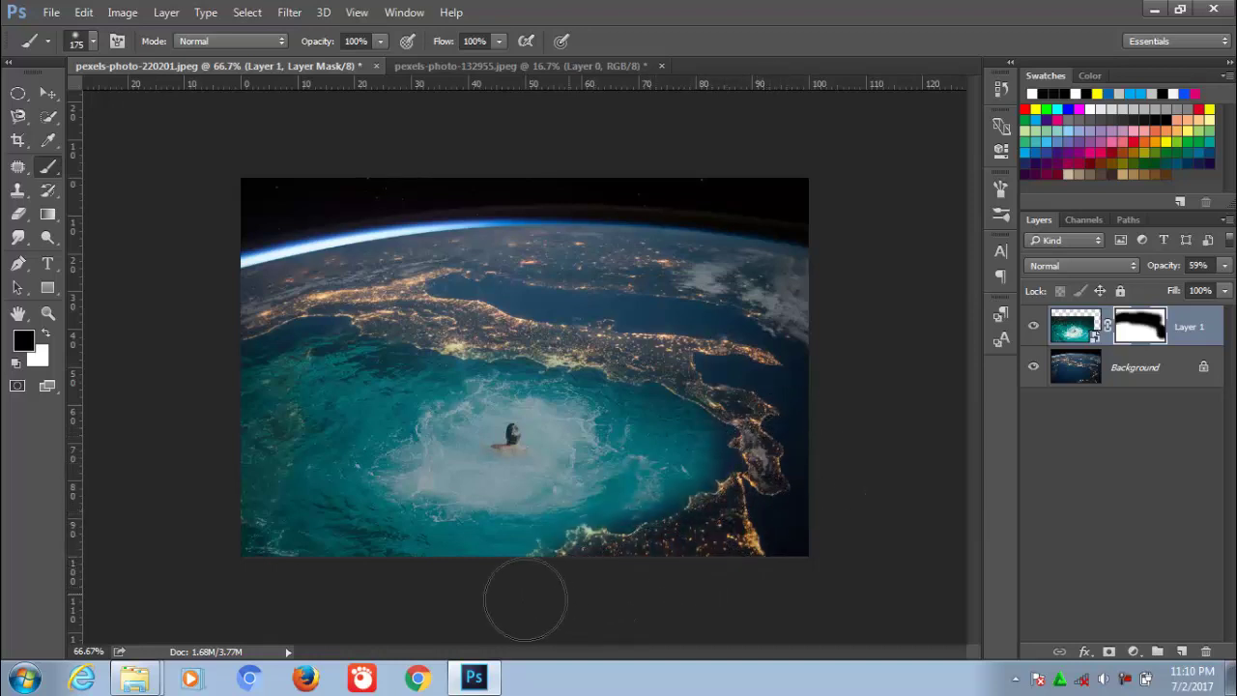
mouse_move(387, 580)
mouse_down()
mouse_move(288, 563)
mouse_move(209, 483)
mouse_move(253, 368)
mouse_up()
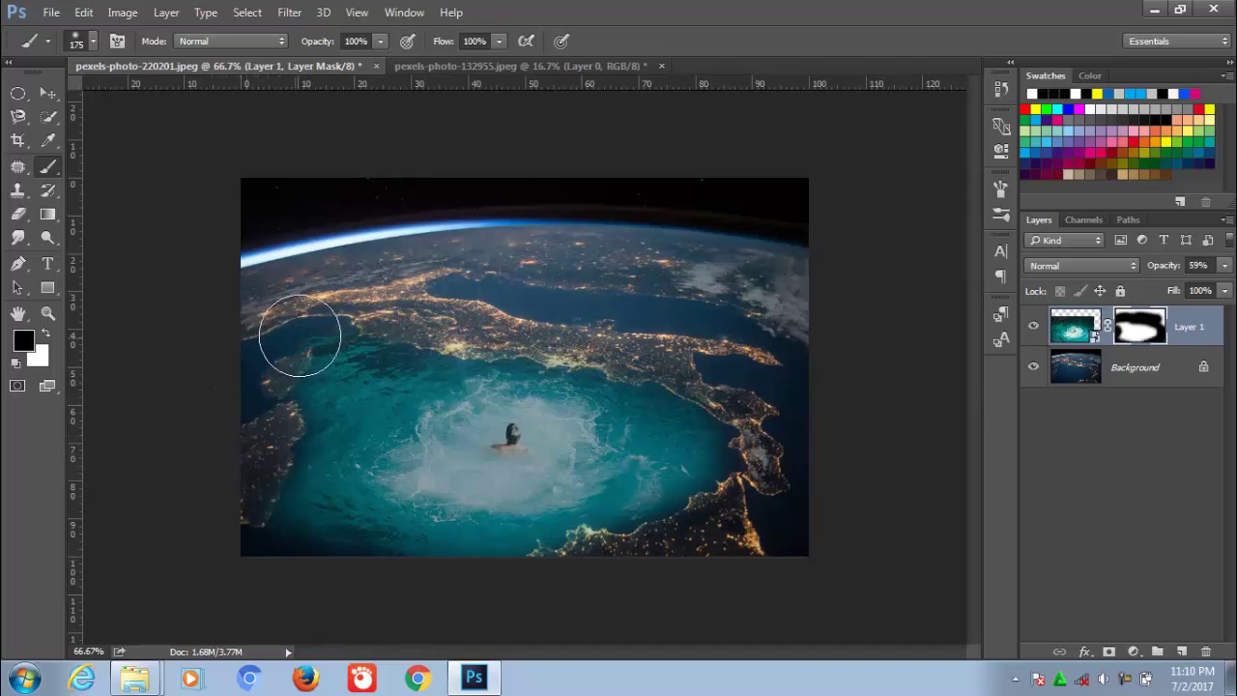
drag(384, 306, 296, 367)
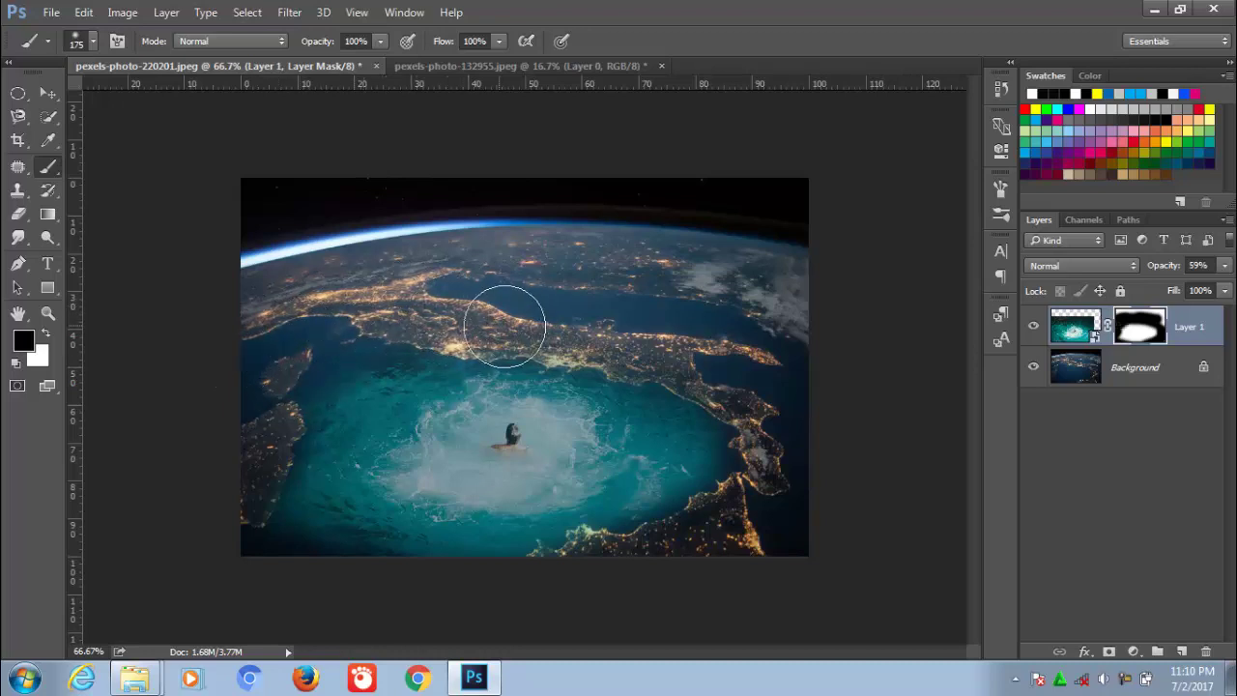
drag(505, 326, 605, 336)
drag(750, 397, 756, 458)
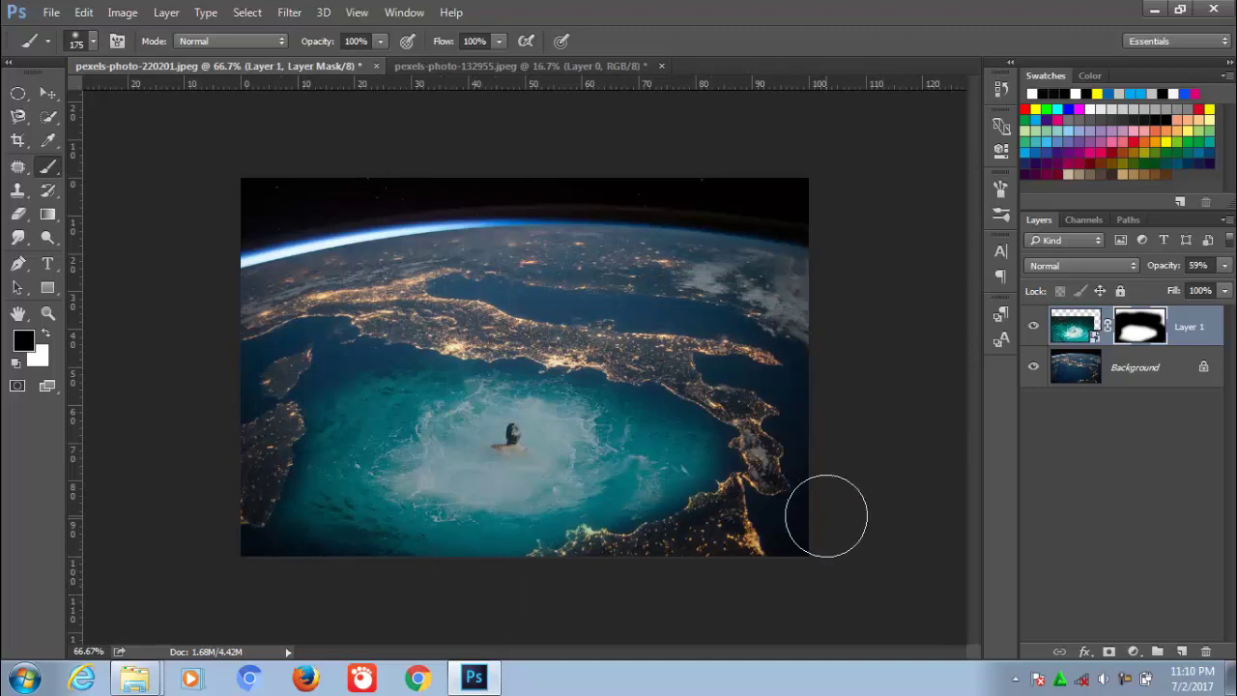
- Set Layer 1's opacity to 60%
click(1227, 265)
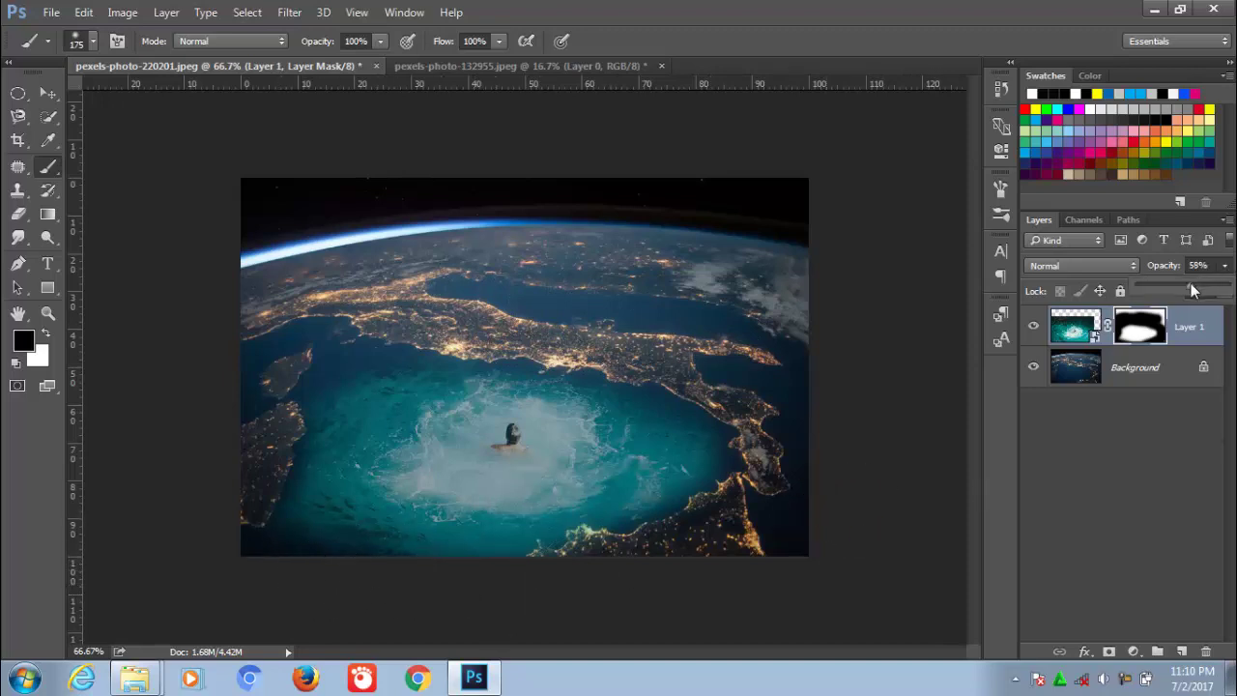
drag(1212, 290, 1198, 291)
drag(1192, 293, 1199, 293)
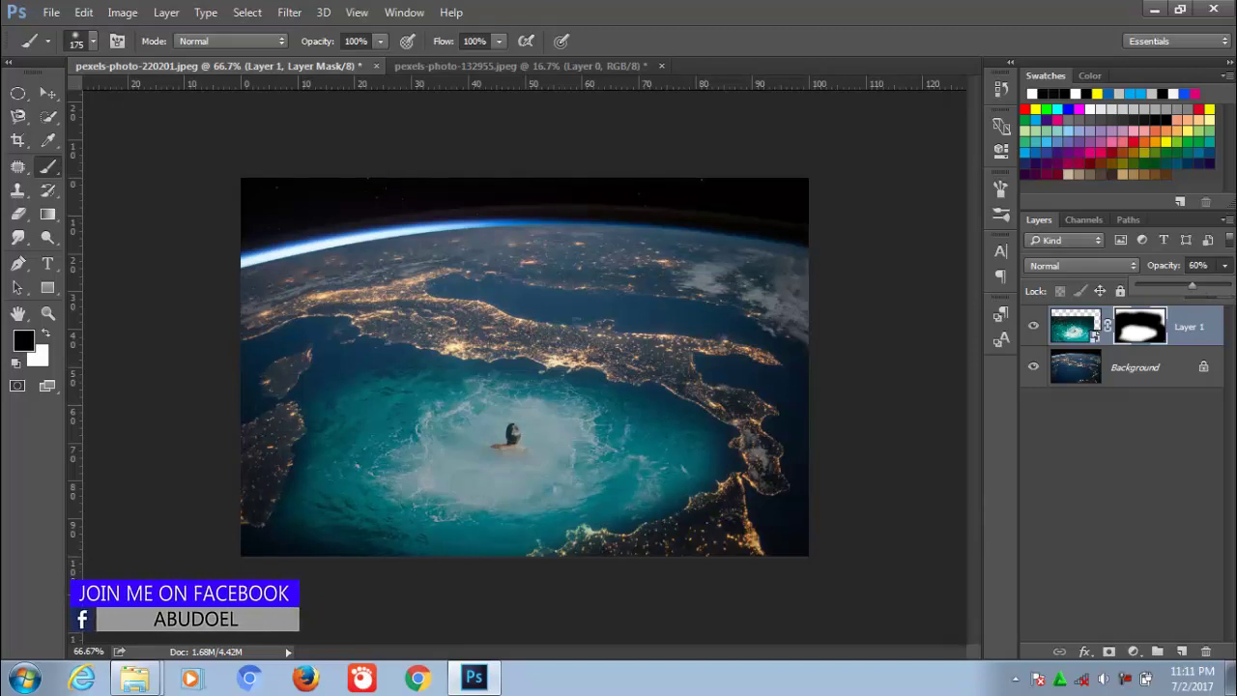
key(Return)
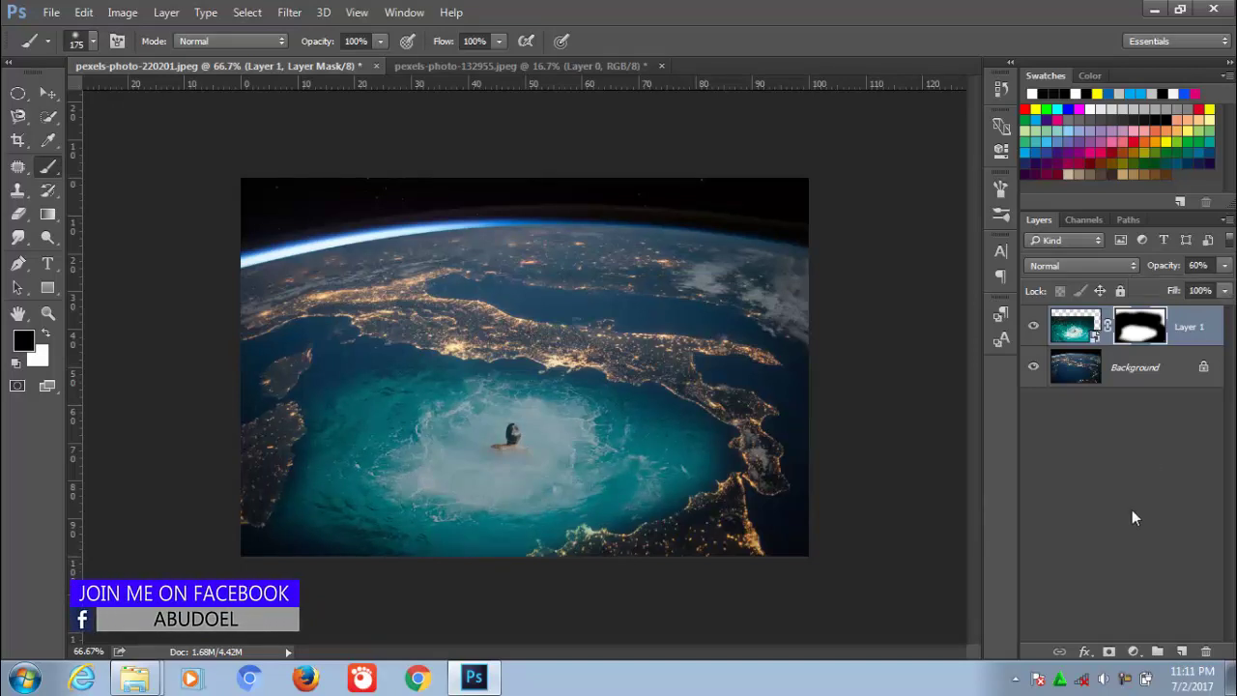
- Add a Curves layer with the midpoint pulled down to darken, then add a Color Lookup layer
click(1134, 652)
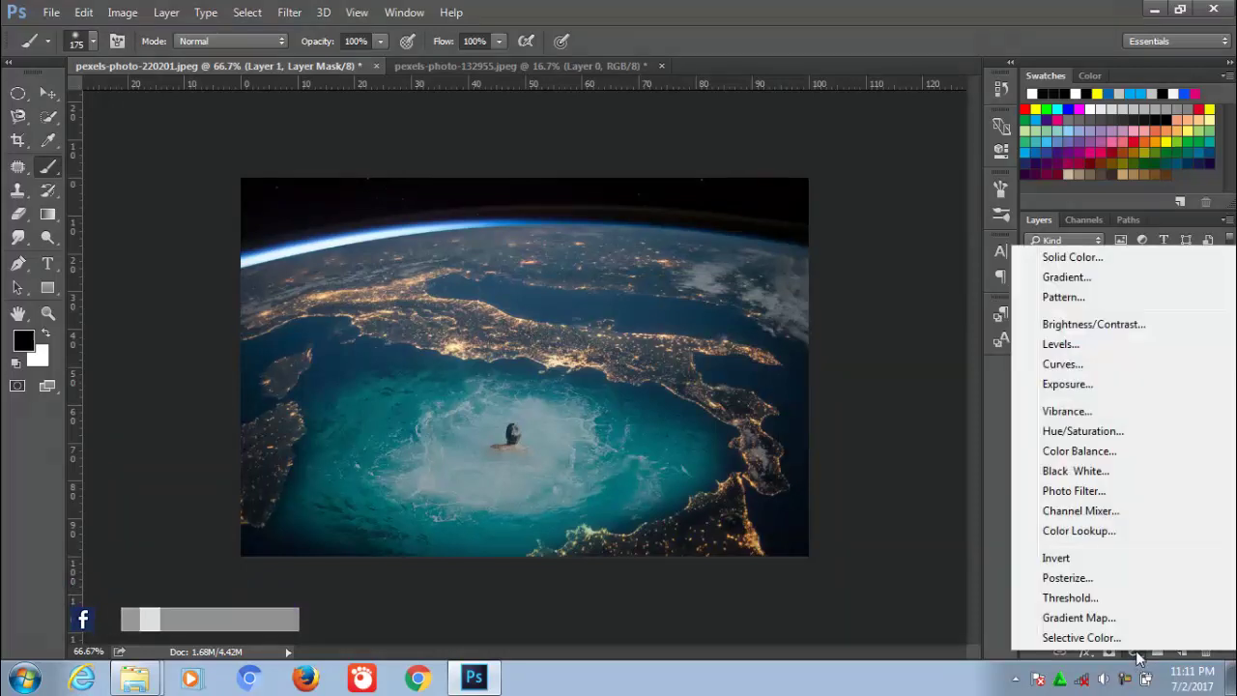
click(1079, 366)
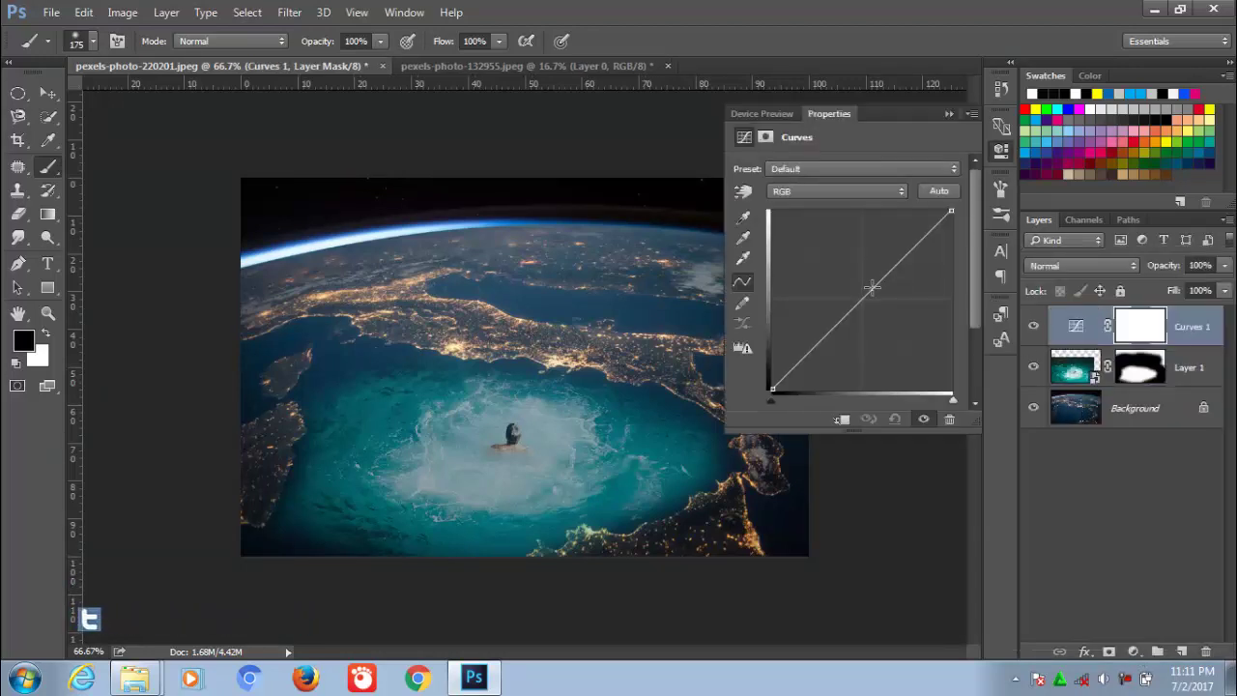
drag(870, 290, 875, 301)
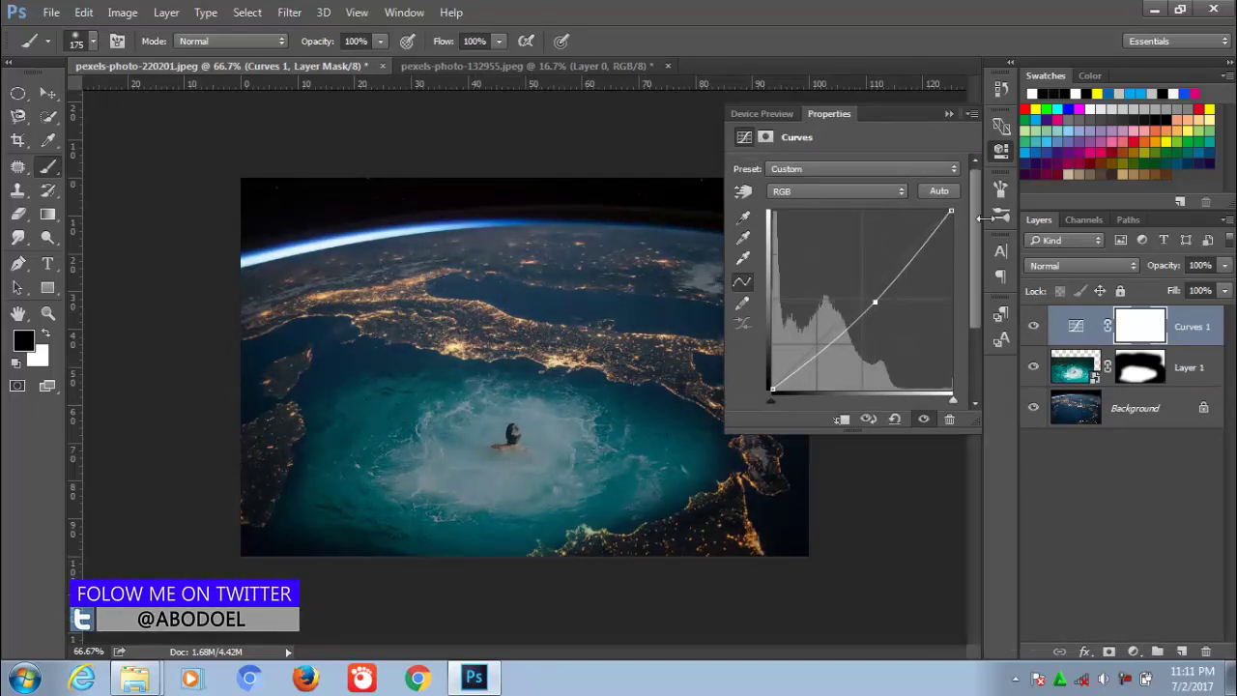
click(949, 114)
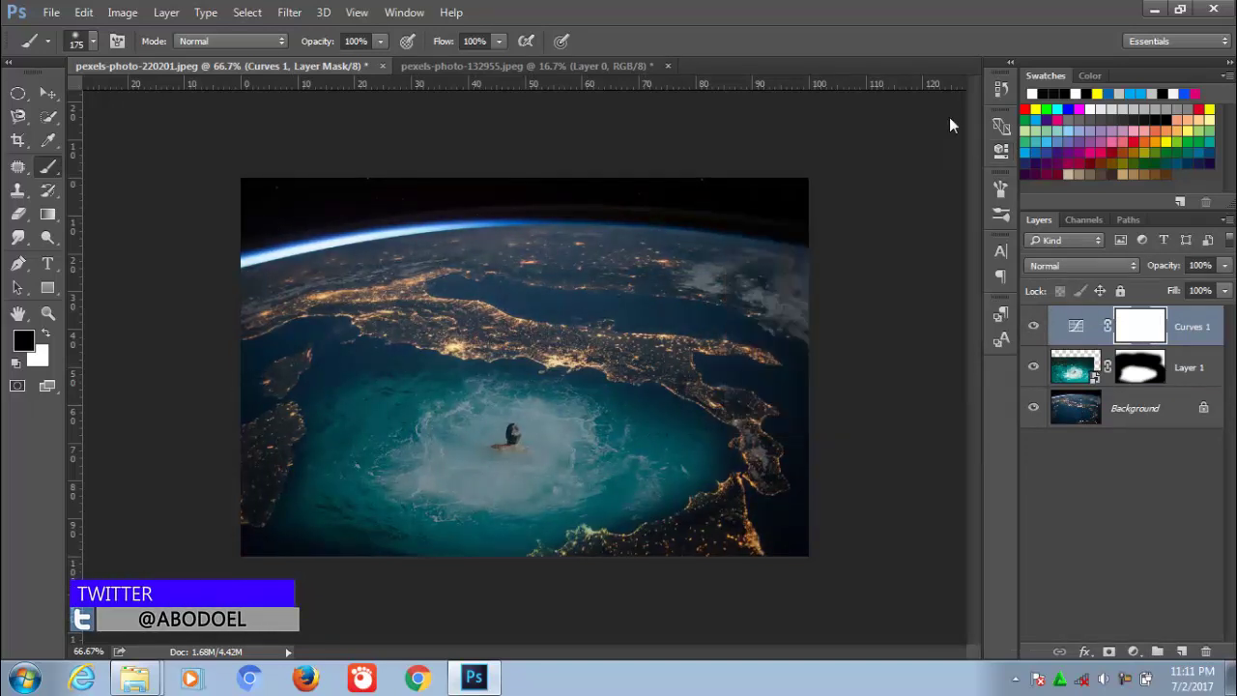
click(1135, 652)
click(1082, 527)
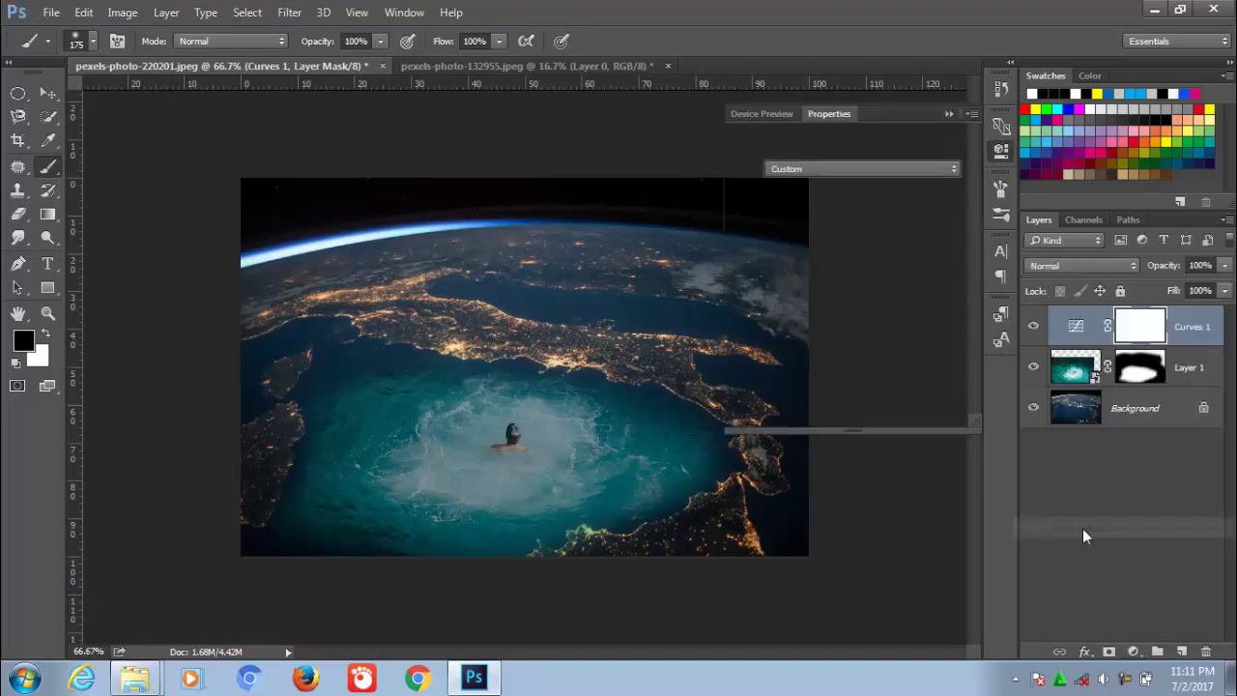
- Try the Fuji F125 Kodak 2393 and FallColors looks, then settle on filmstock_50.3dl
click(941, 168)
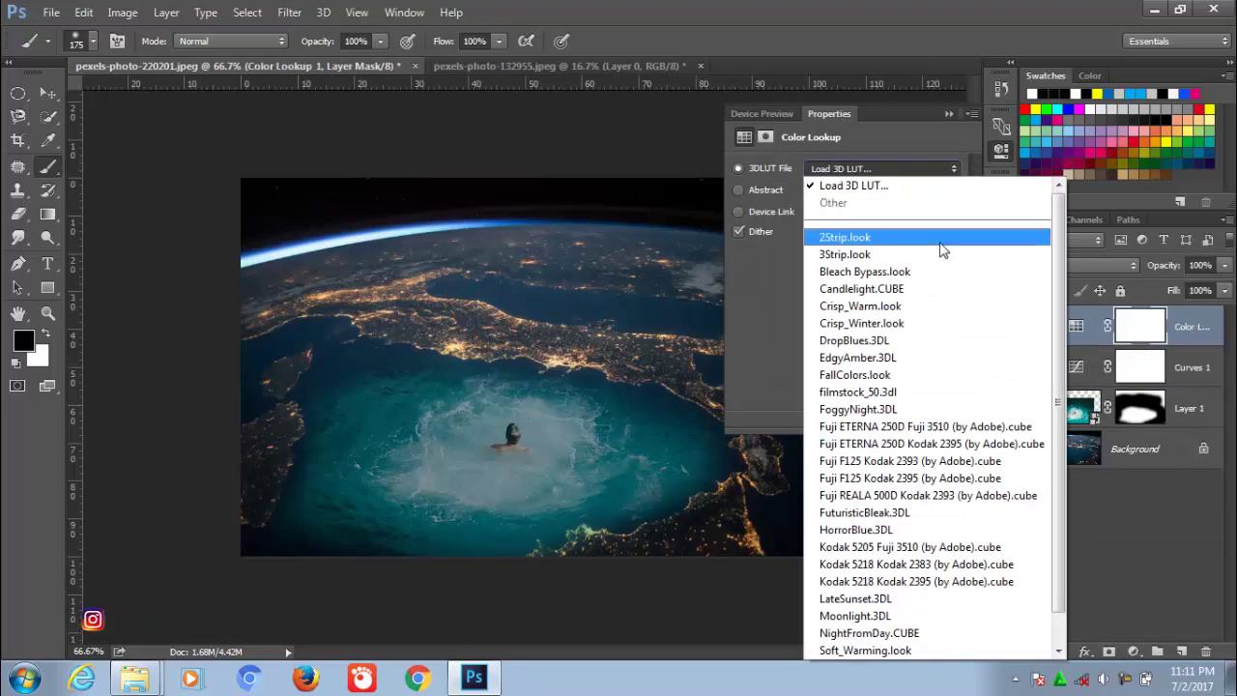
click(899, 461)
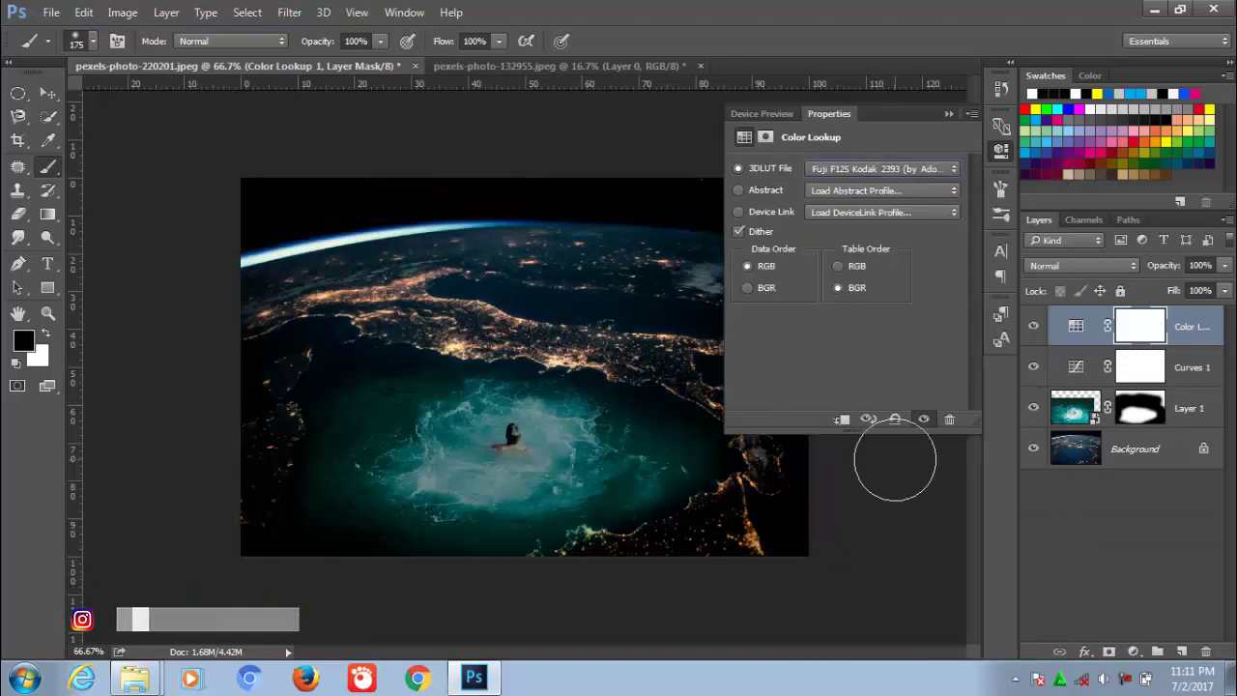
click(952, 168)
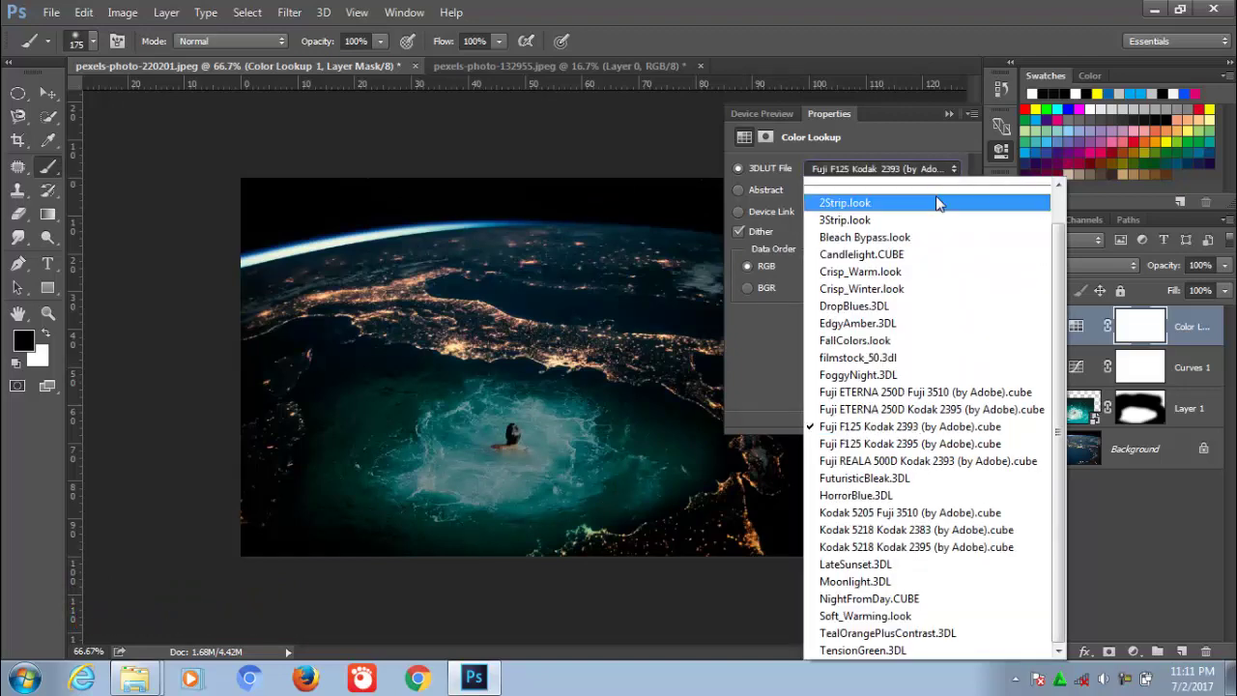
click(883, 340)
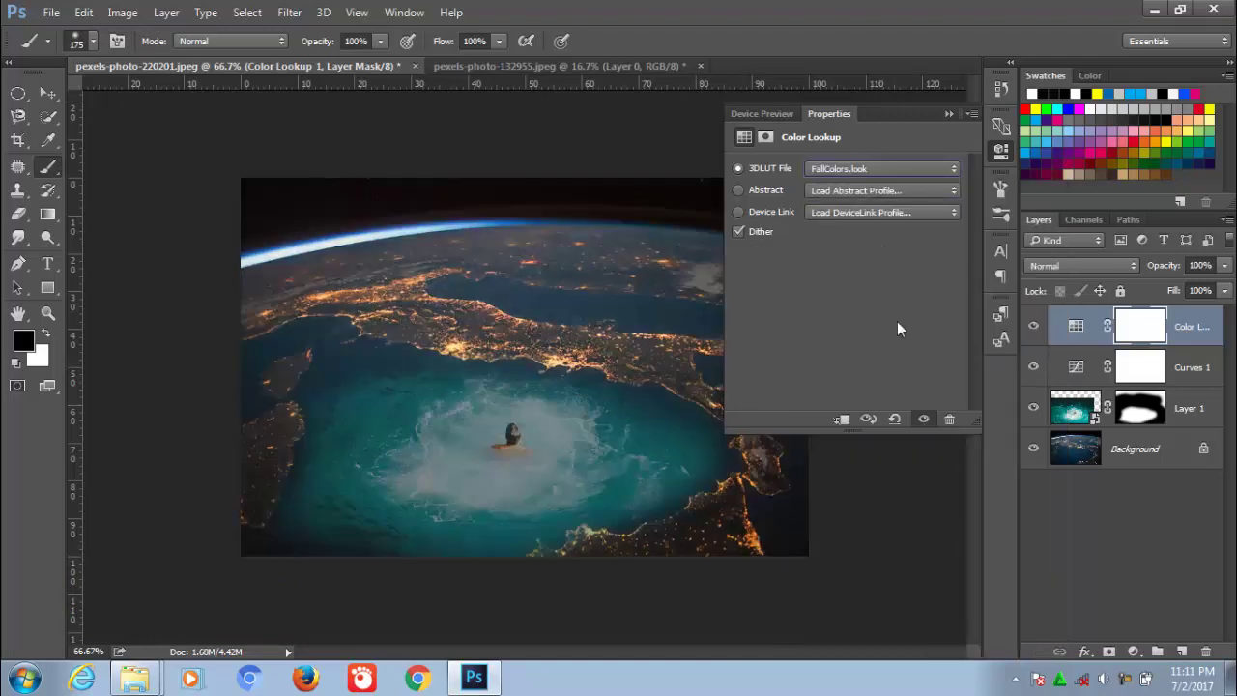
click(952, 168)
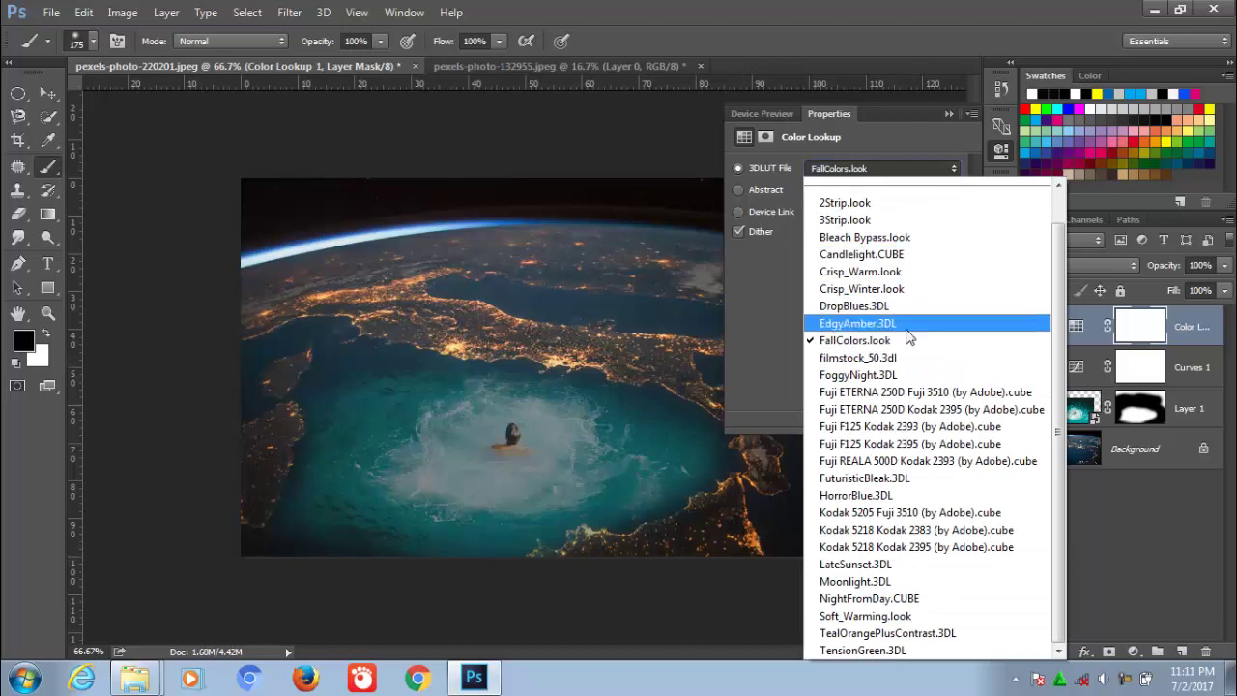
click(887, 357)
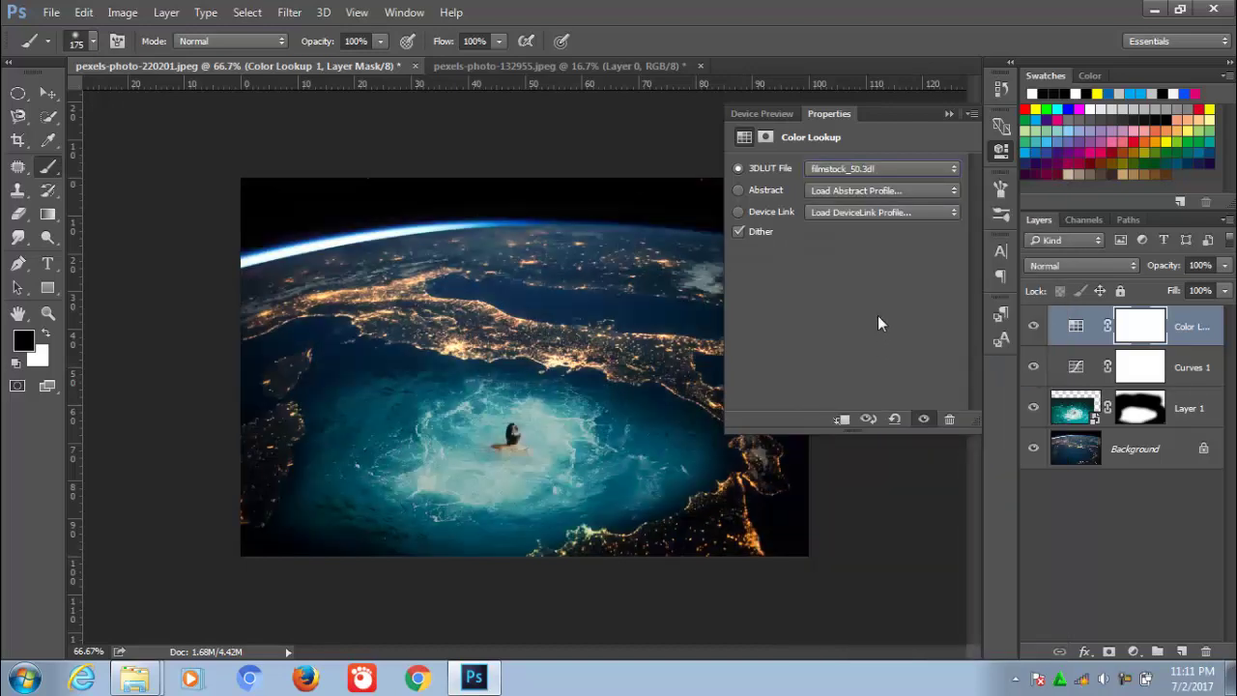
click(947, 114)
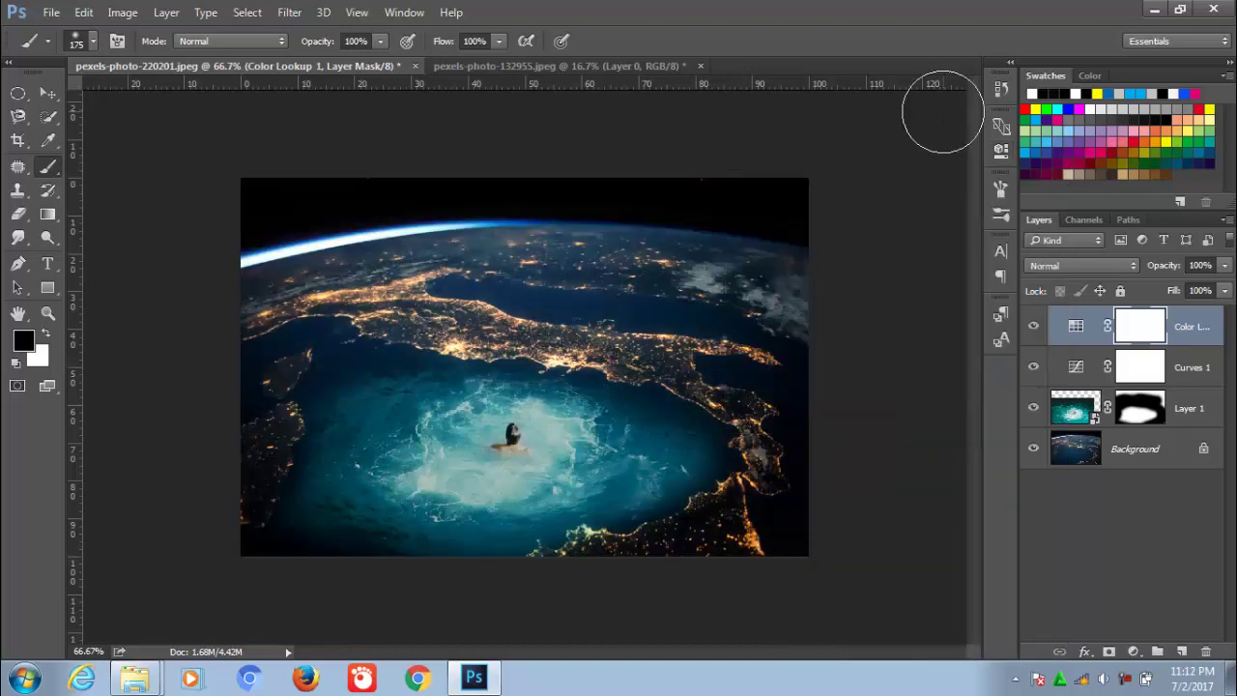
- Lower the Color Lookup layer to 52% opacity, then select the Move tool and fit the image on screen
click(1222, 265)
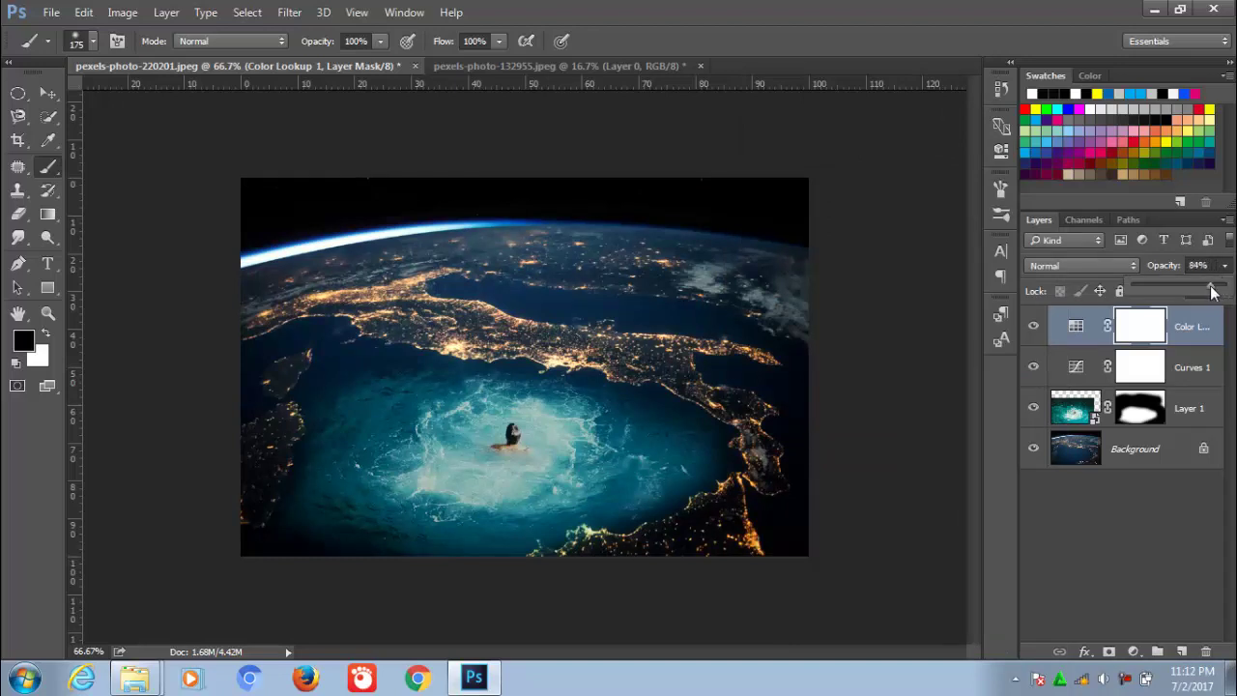
drag(1212, 293, 1203, 293)
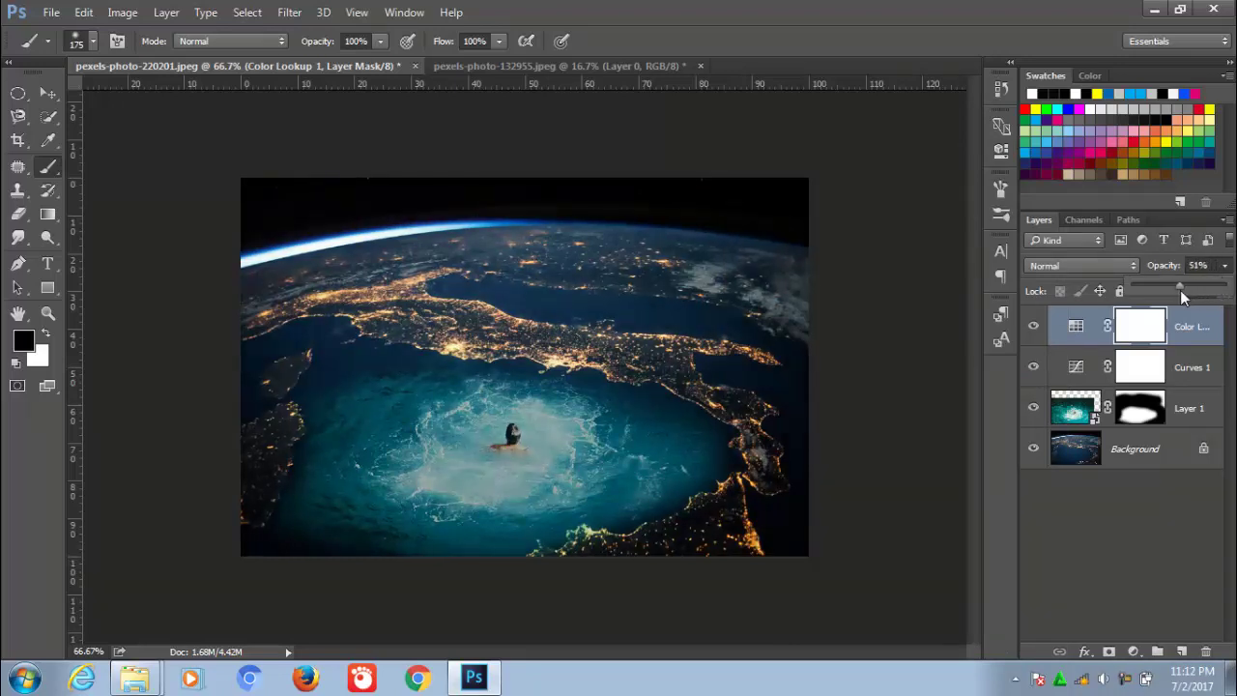
click(995, 381)
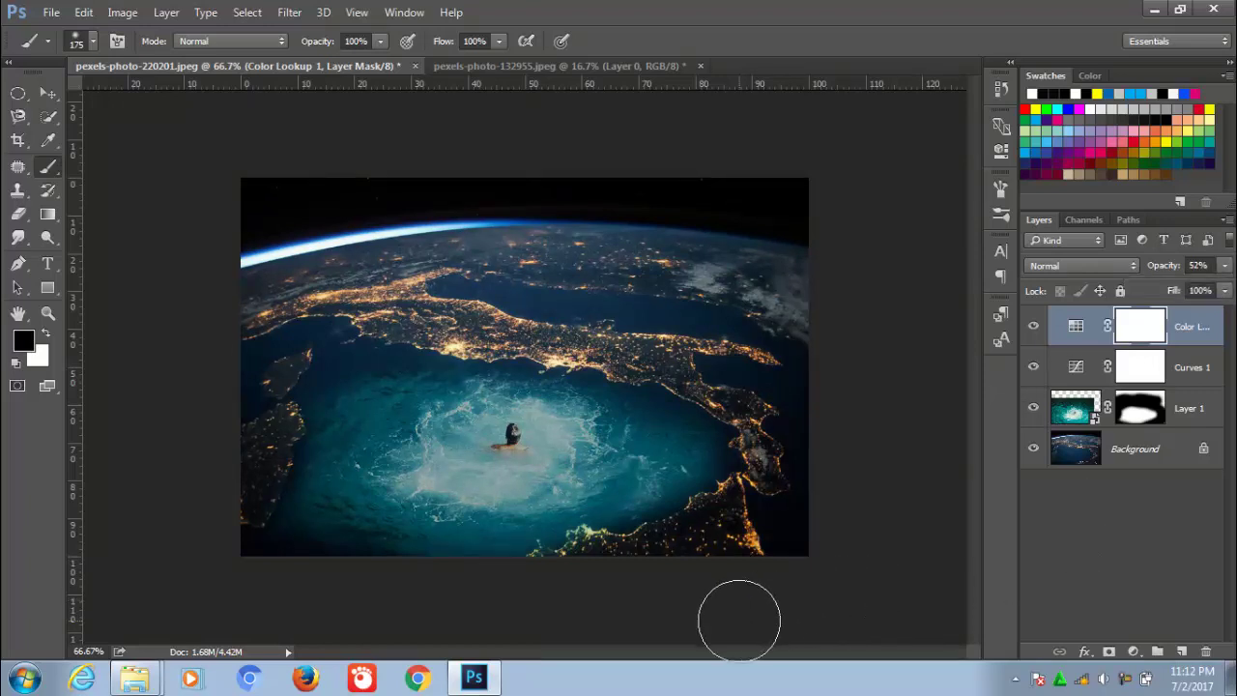
key(v)
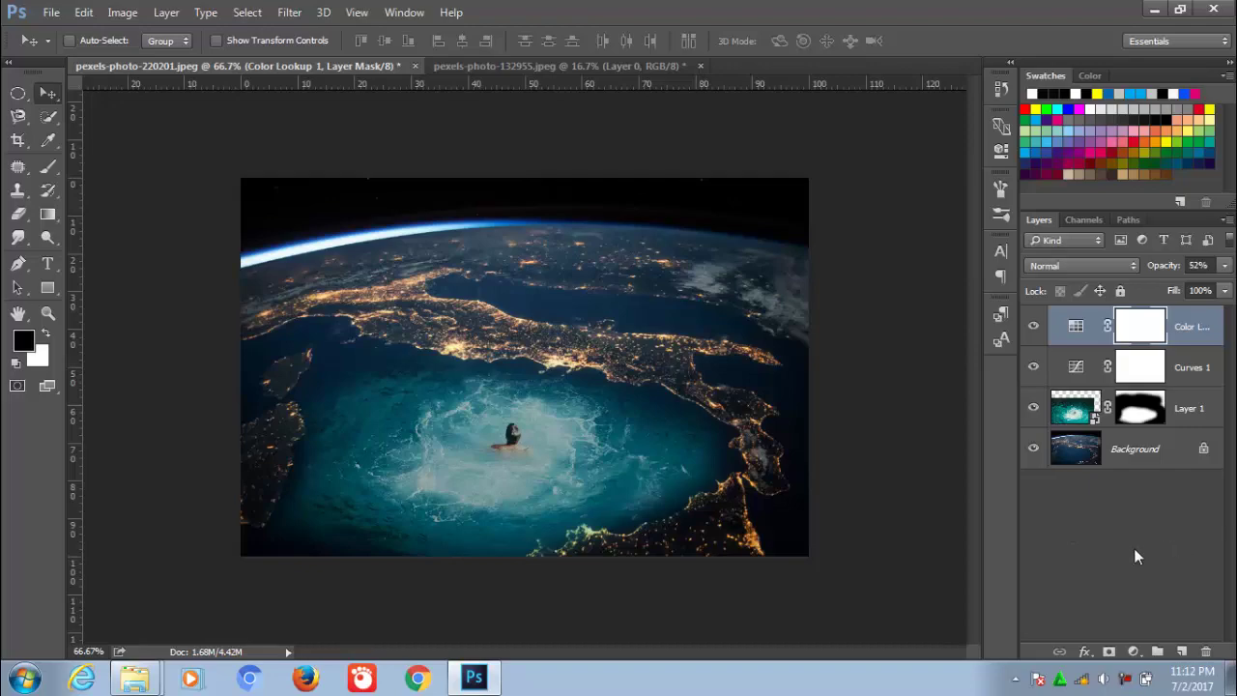
key(ctrl+0)
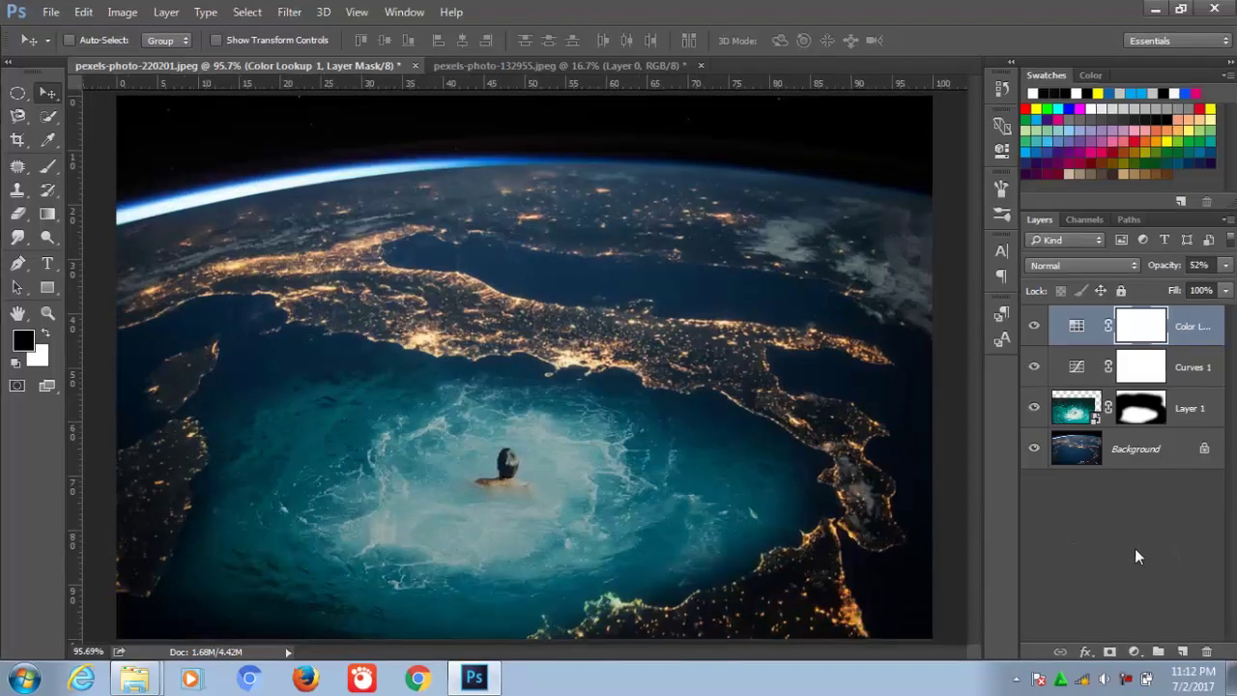